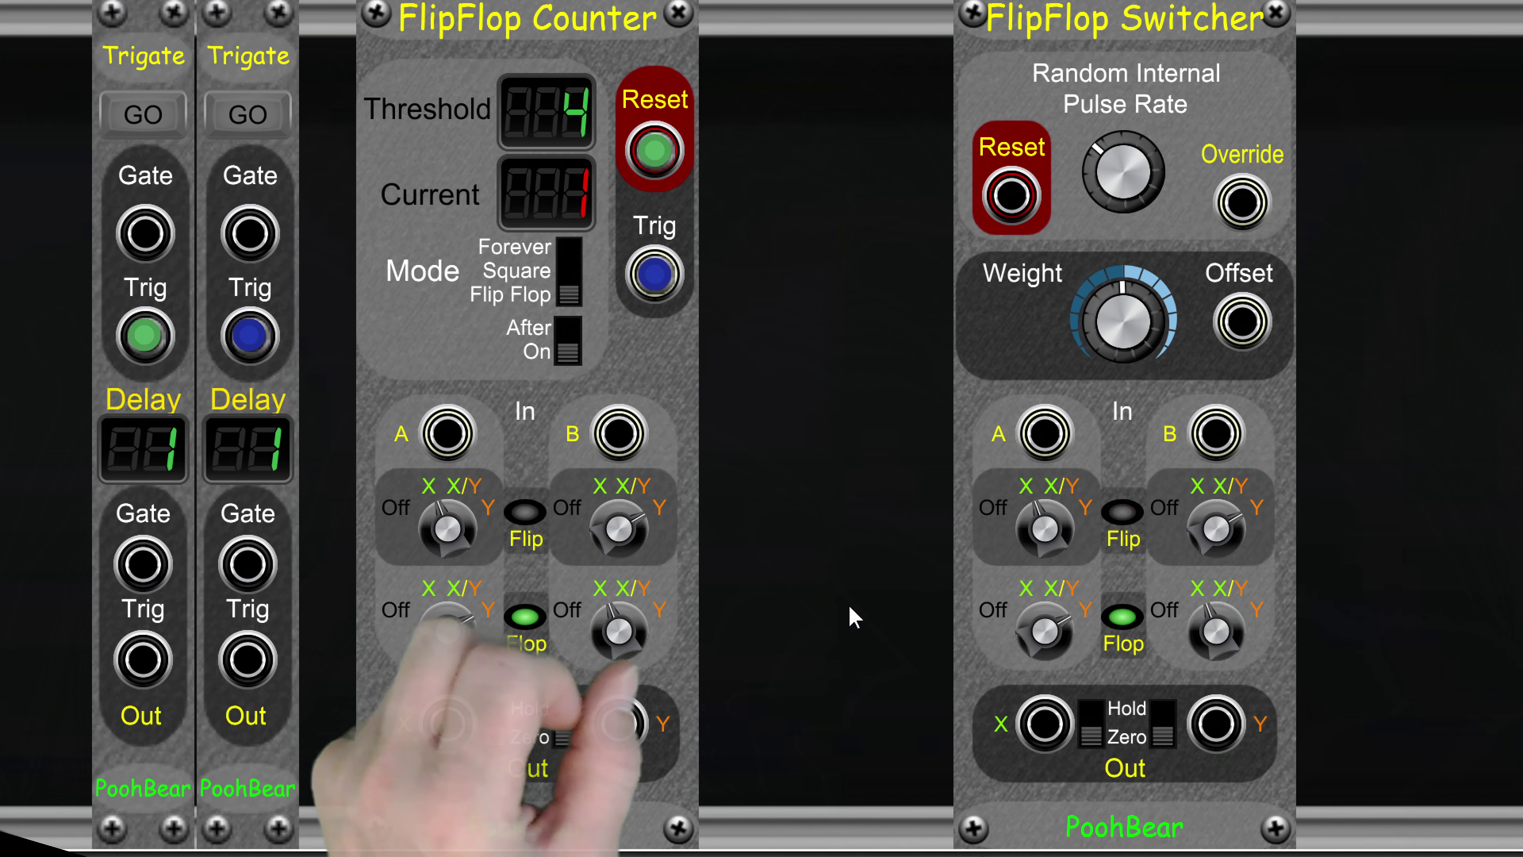
Pulse the FlipFlop Counter in Flip Flop mode repeatedly from the second Trigate to demonstrate switching at the threshold
{"action": "left_click", "coordinate": [255, 119]}
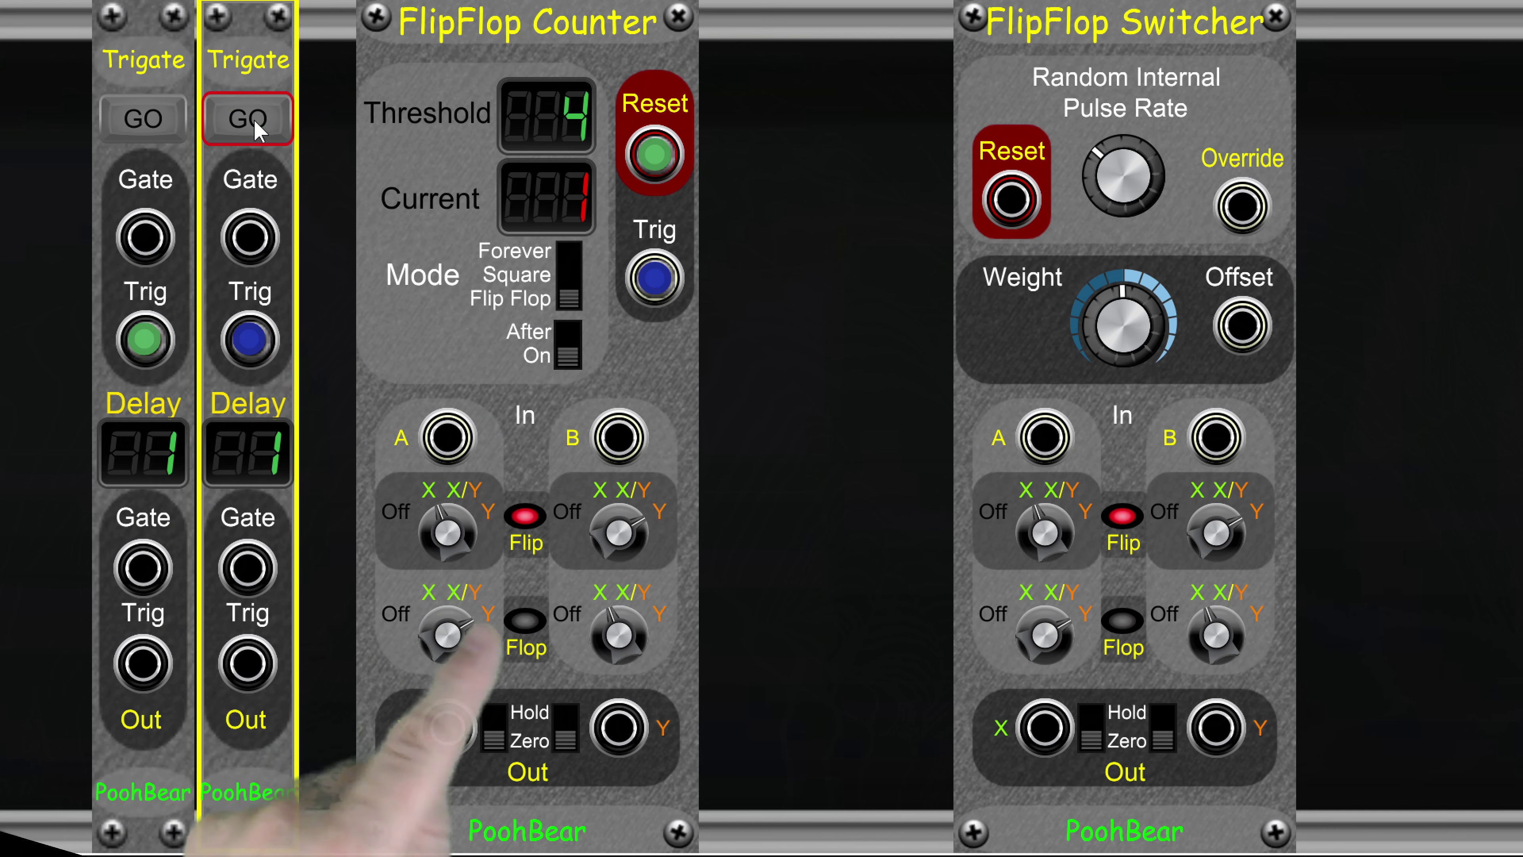
{"action": "left_click", "coordinate": [247, 118]}
{"action": "left_click", "coordinate": [247, 119]}
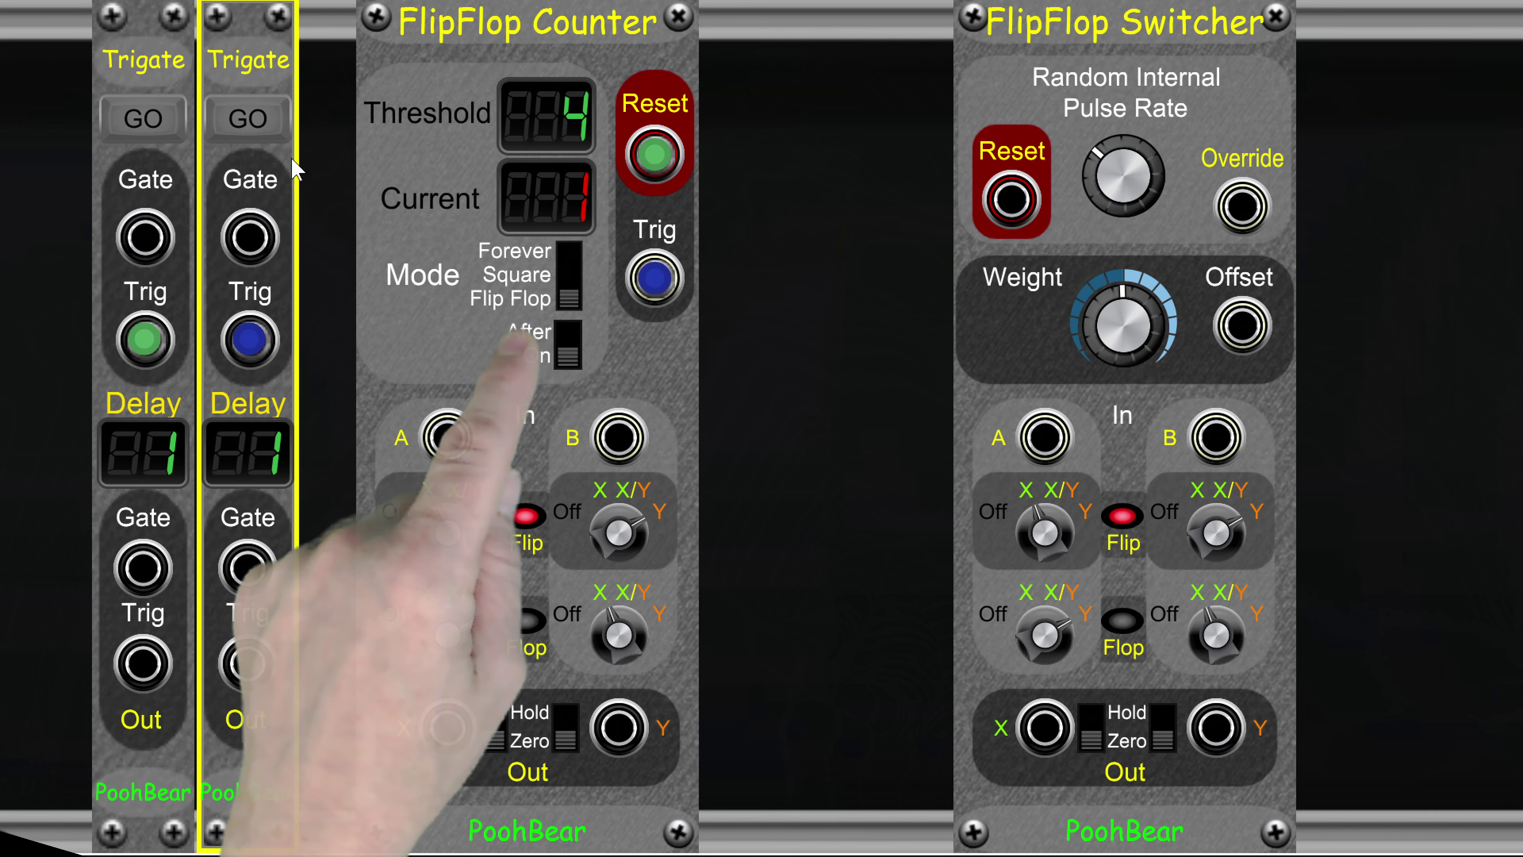
Set the FlipFlop Counter's mode to Square and pulse it from the second Trigate through its threshold
{"action": "left_click", "coordinate": [567, 282]}
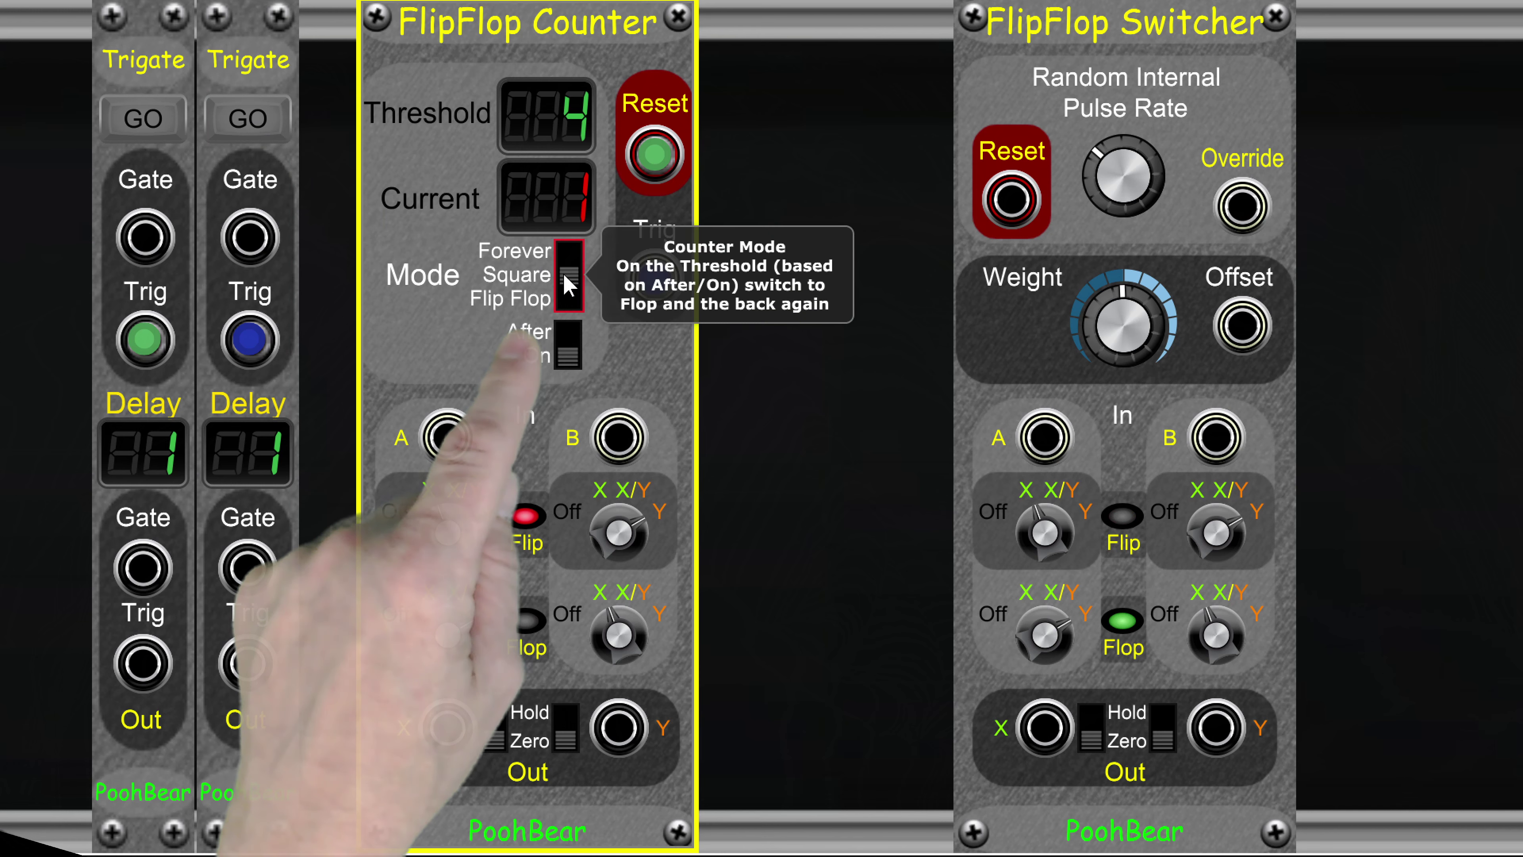
{"action": "left_click", "coordinate": [249, 126]}
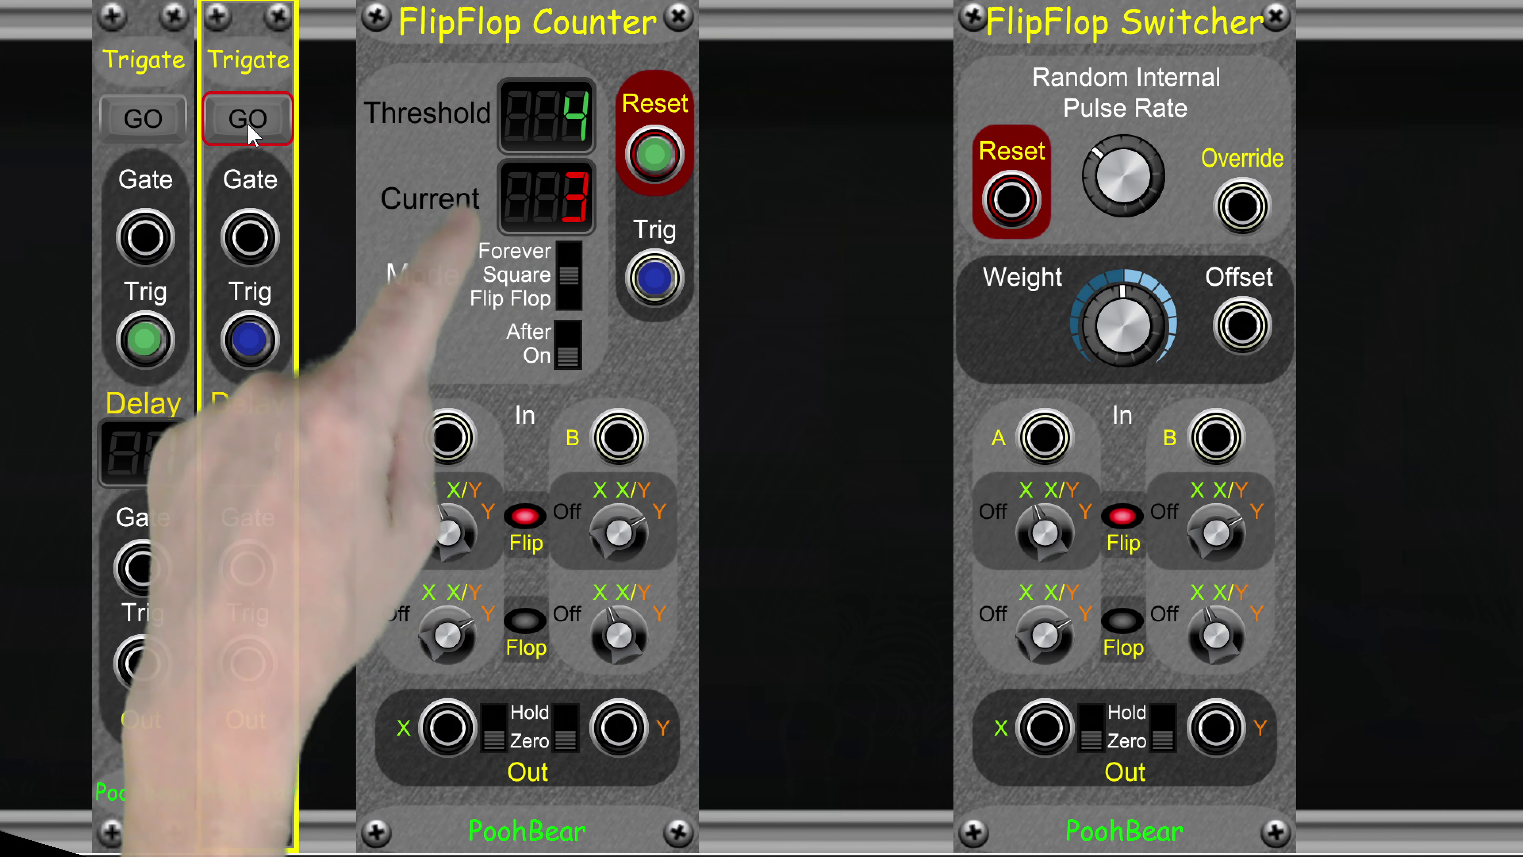
{"action": "left_click", "coordinate": [249, 127]}
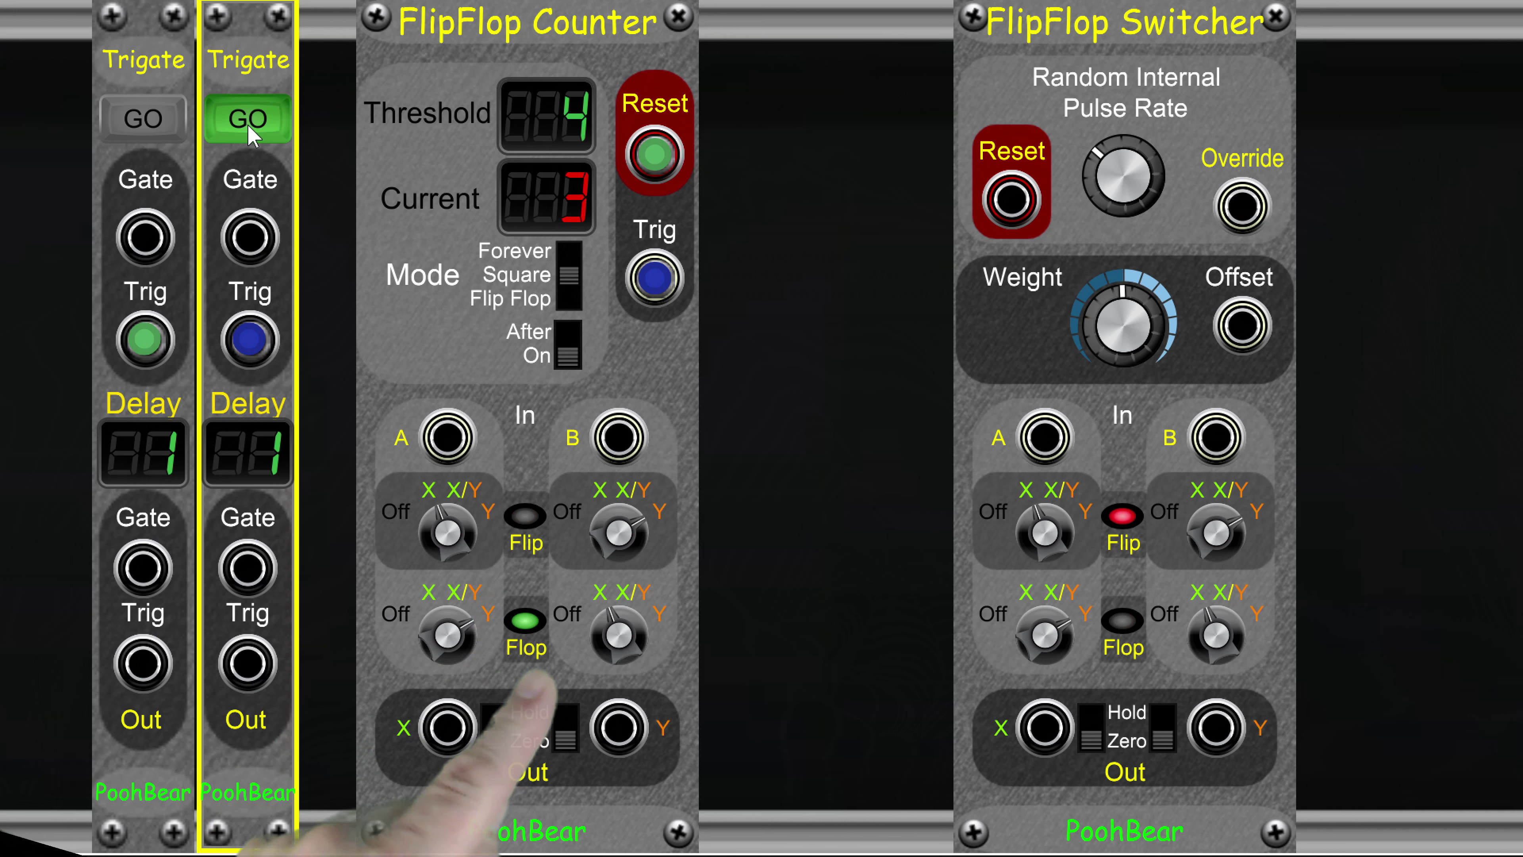
{"action": "left_click", "coordinate": [249, 127]}
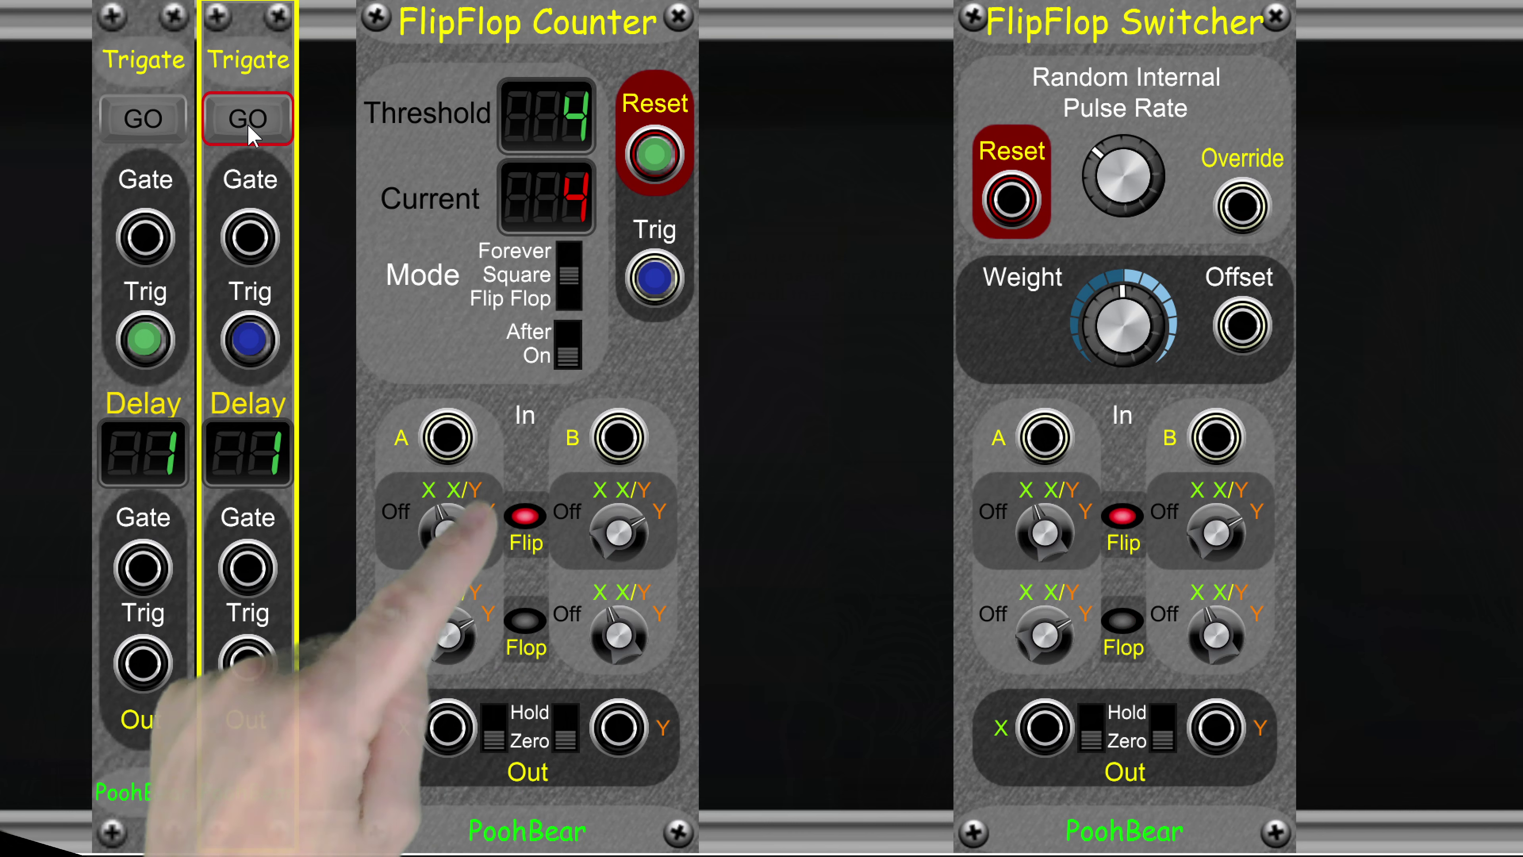
{"action": "left_click", "coordinate": [250, 128]}
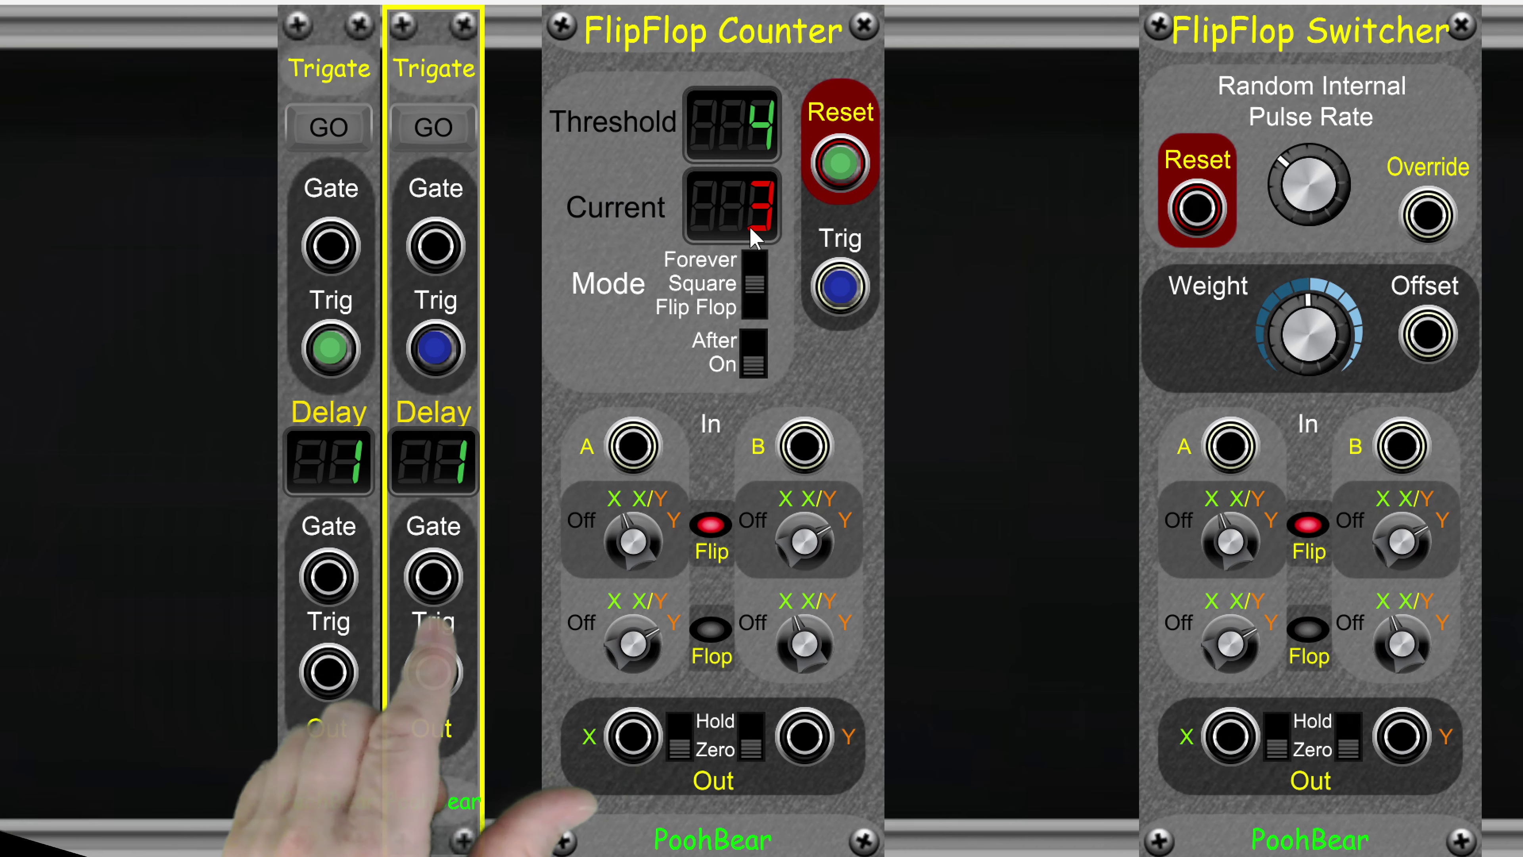
Set the FlipFlop Counter's mode to Forever and pulse it from the second Trigate well past its threshold
{"action": "left_click", "coordinate": [755, 273]}
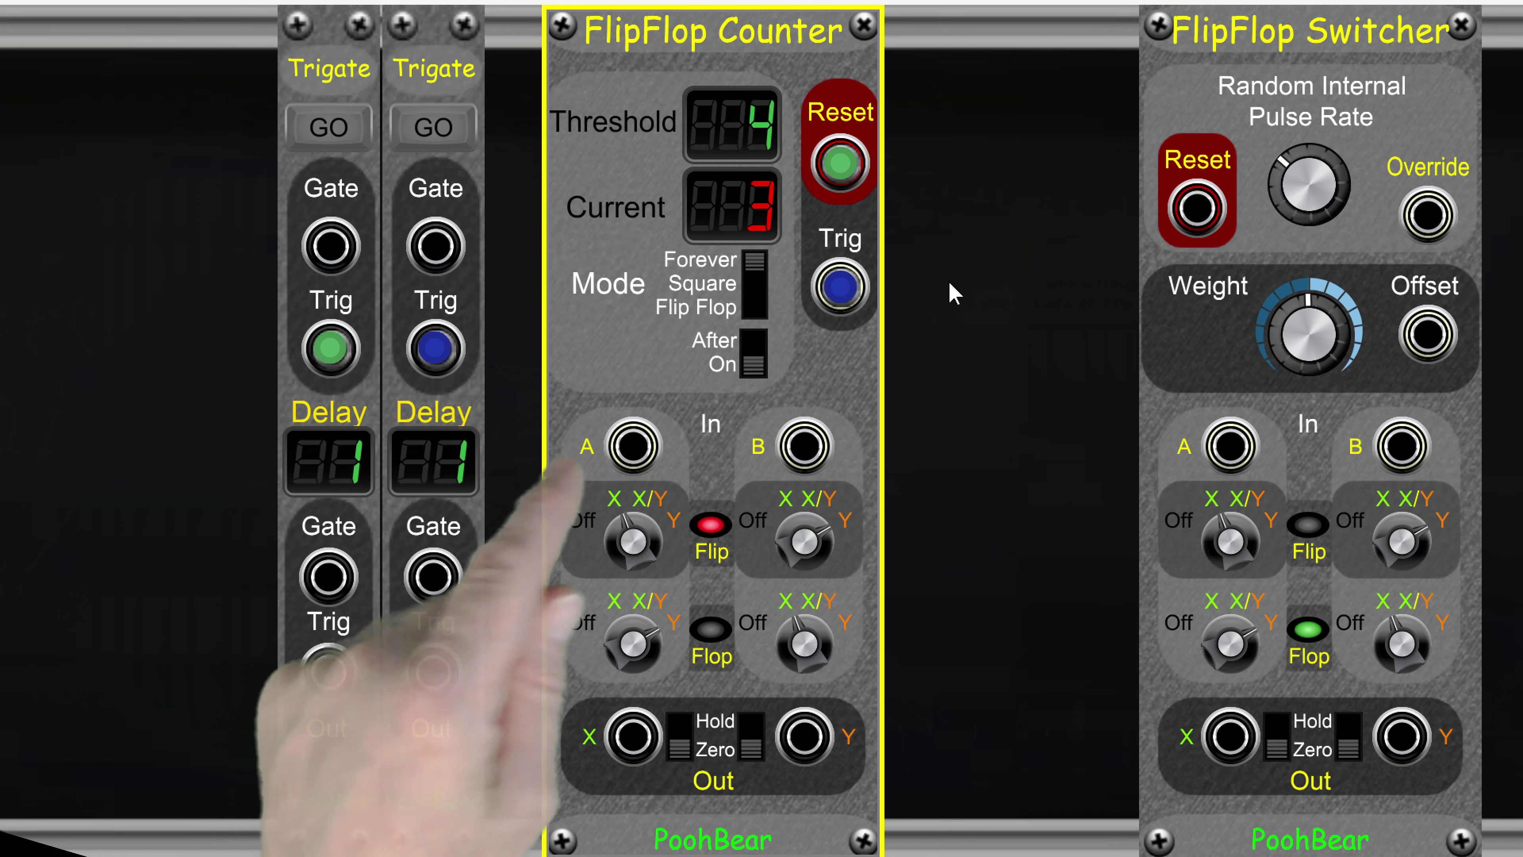
{"action": "left_click", "coordinate": [451, 138]}
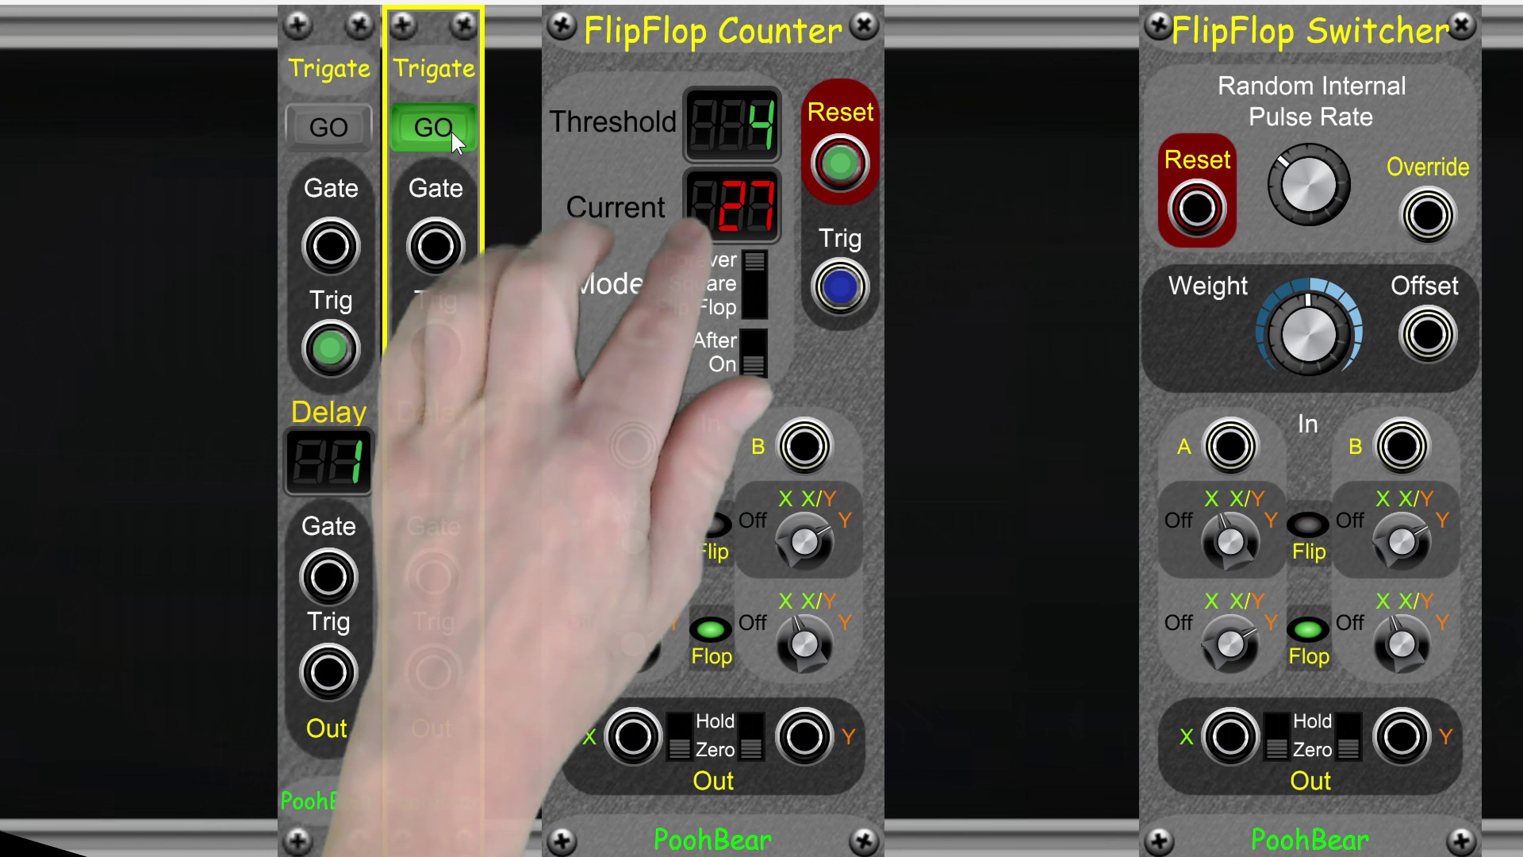
{"action": "left_click", "coordinate": [456, 143]}
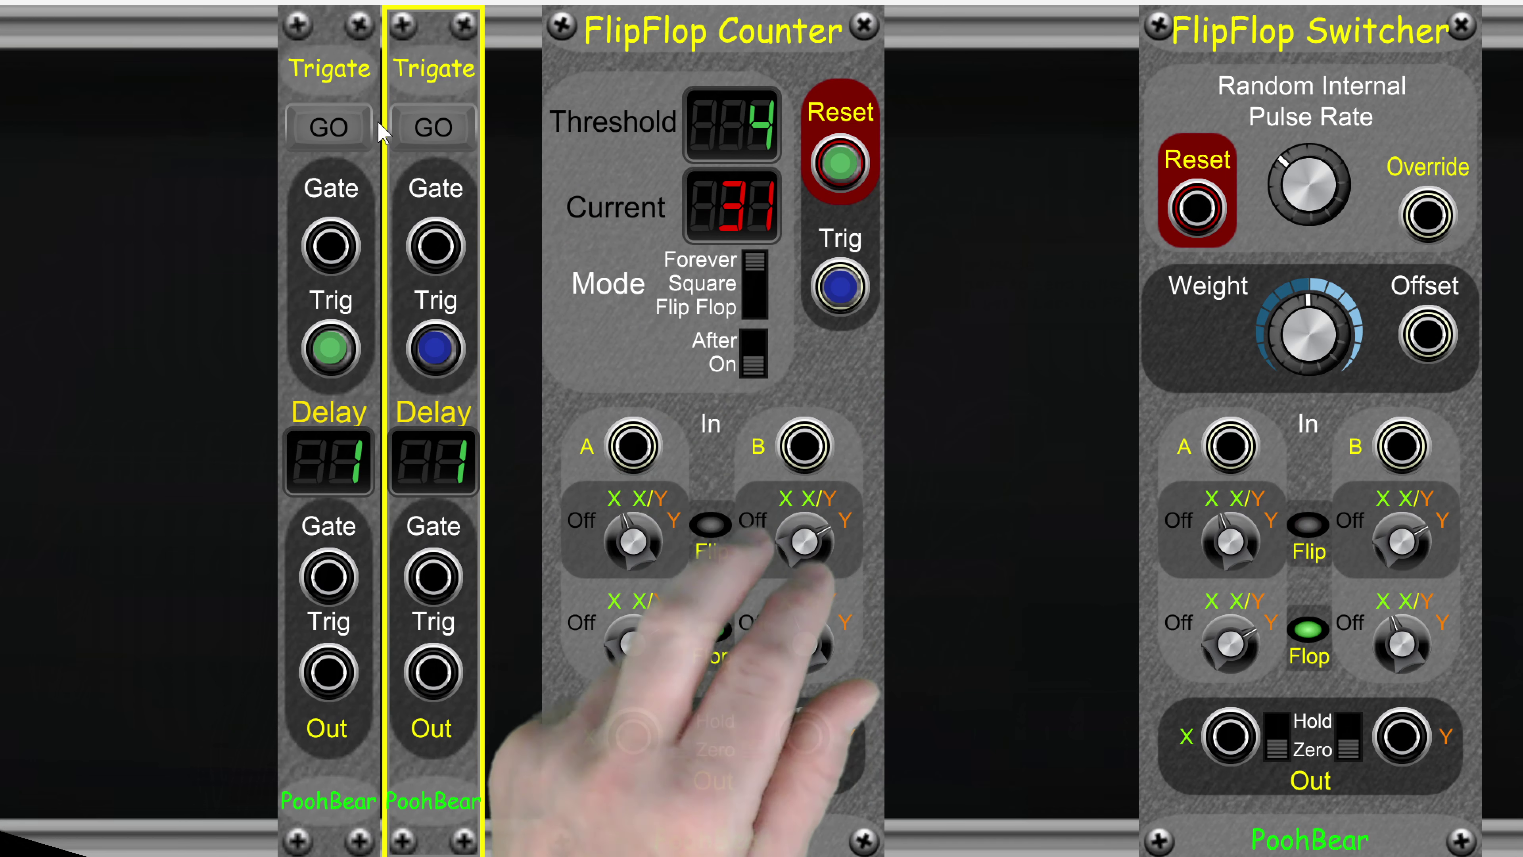
Reset the FlipFlop Counter from the first Trigate, pulse it up to its threshold again, and reset it once more
{"action": "left_click", "coordinate": [346, 129]}
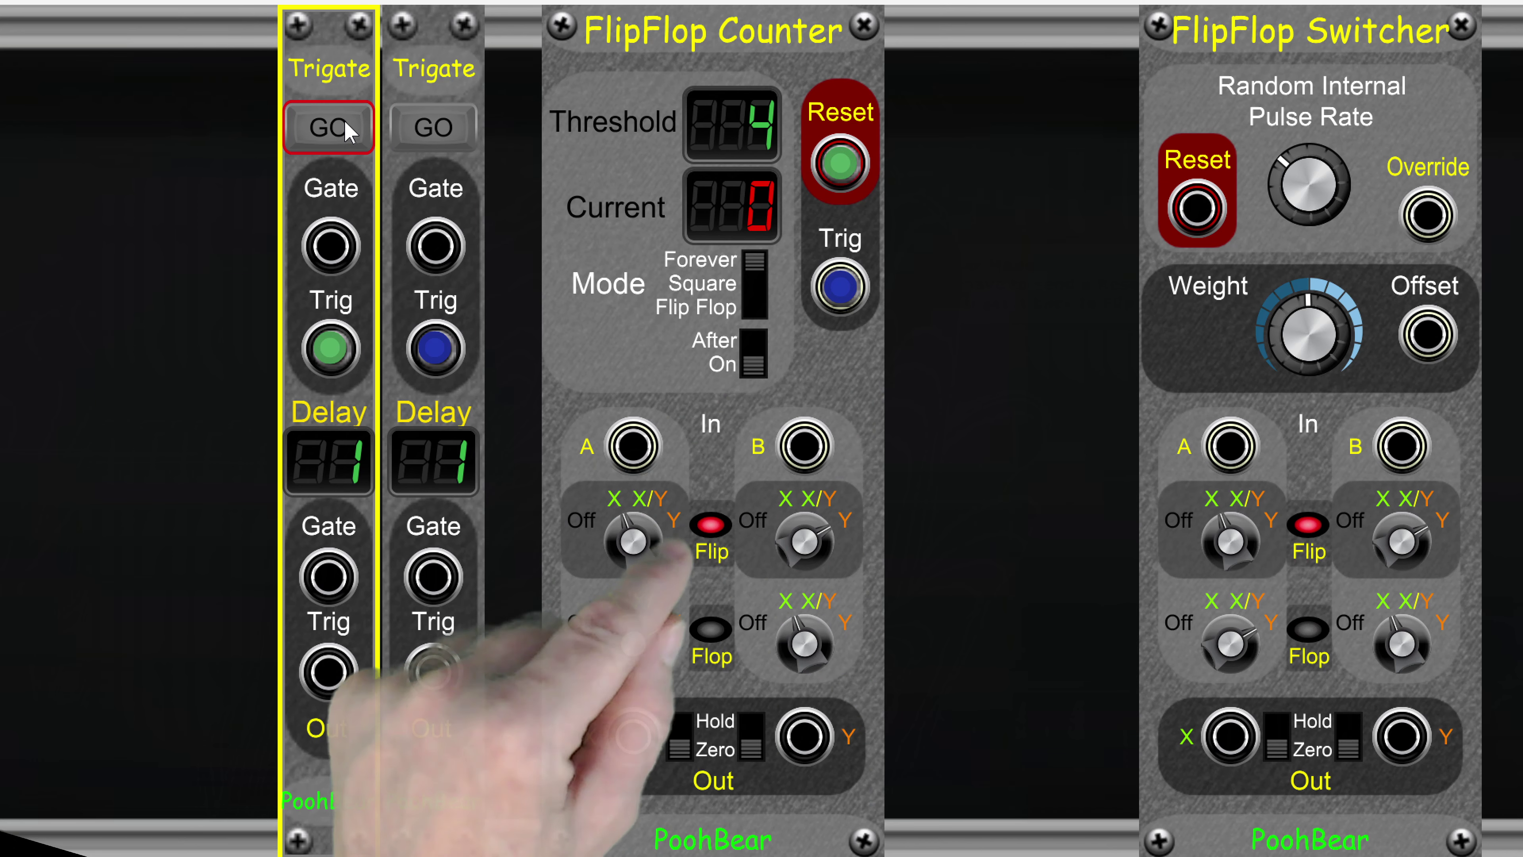
{"action": "left_click", "coordinate": [420, 134]}
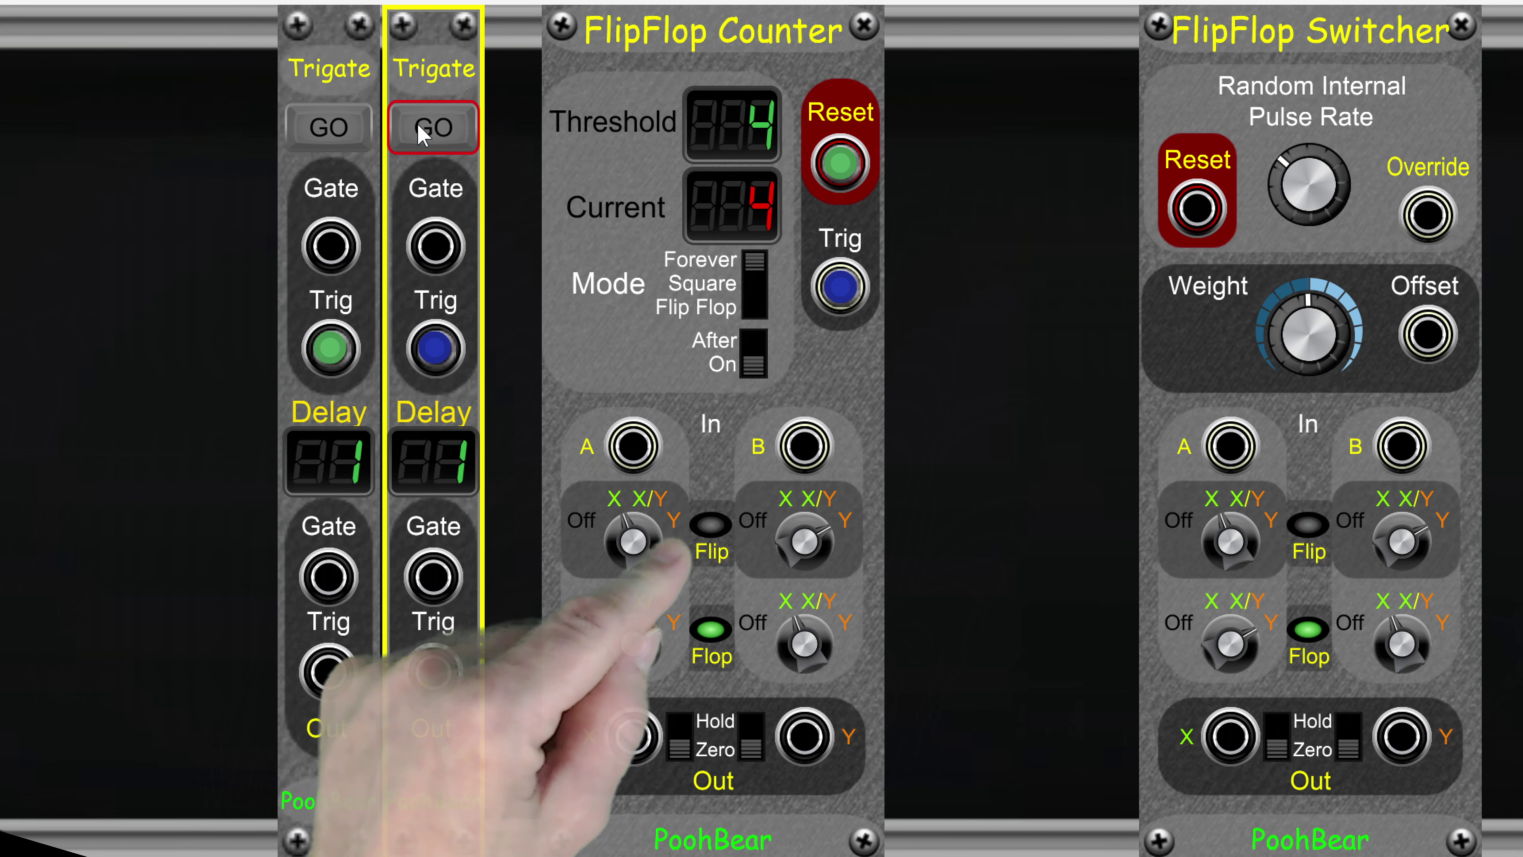
{"action": "left_click", "coordinate": [347, 129]}
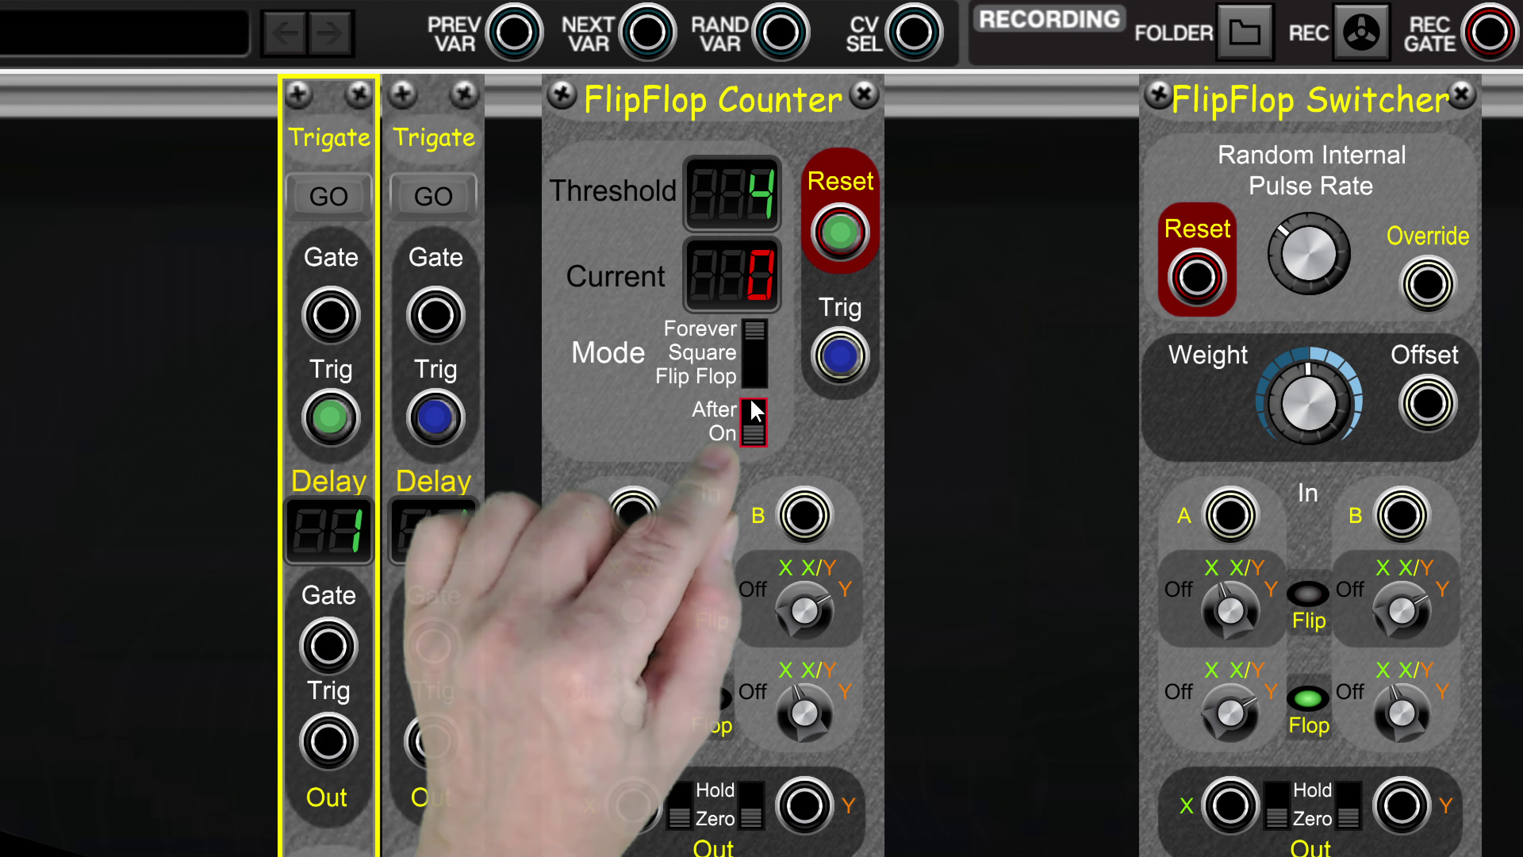
Set the FlipFlop Counter to Flip Flop mode with the After option and pulse it from the second Trigate
{"action": "left_click", "coordinate": [759, 386]}
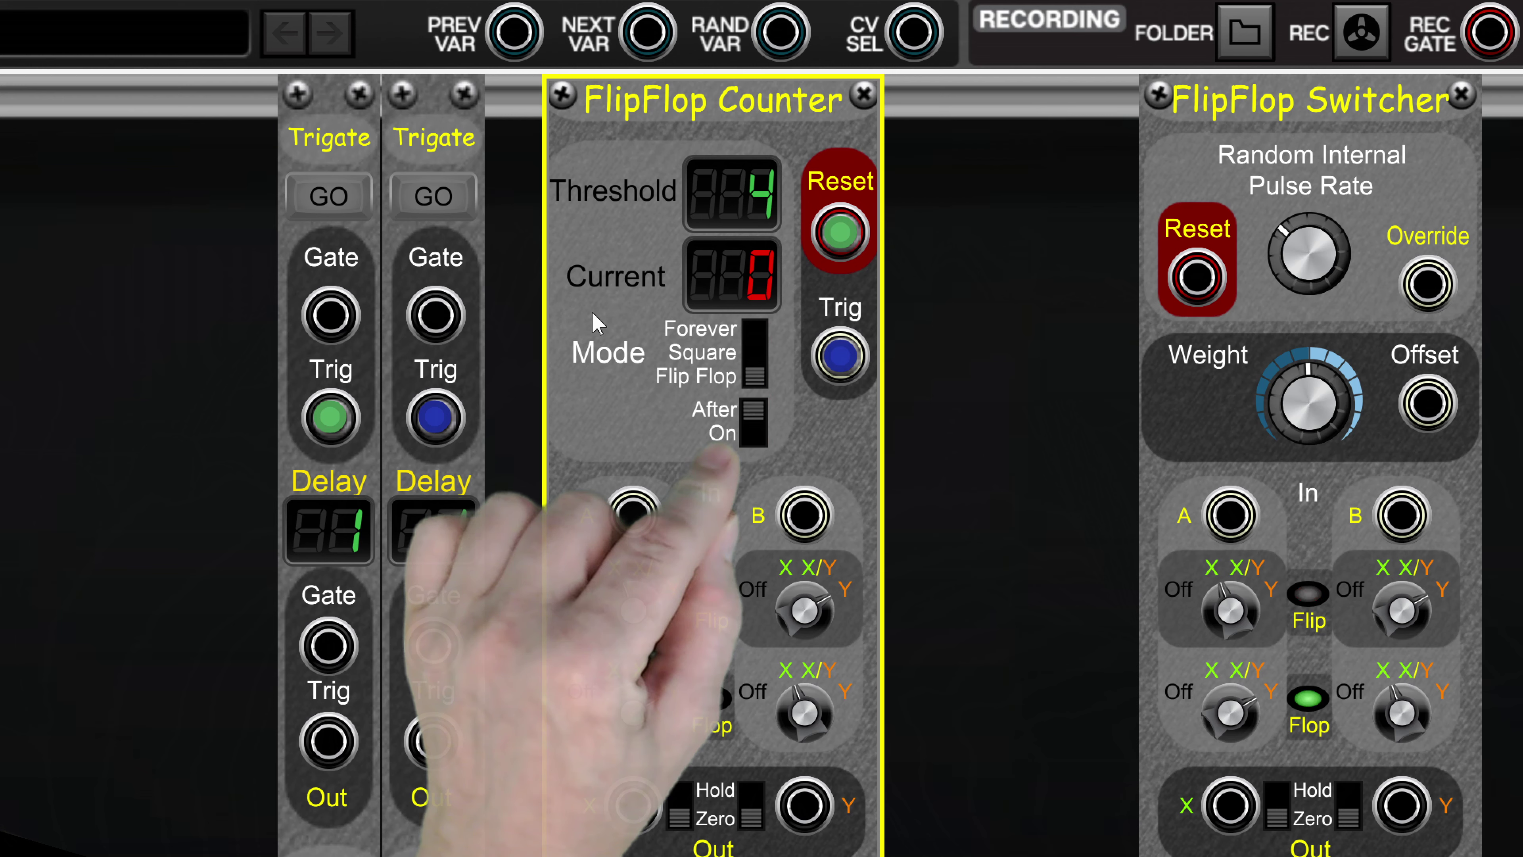
{"action": "left_click", "coordinate": [456, 210]}
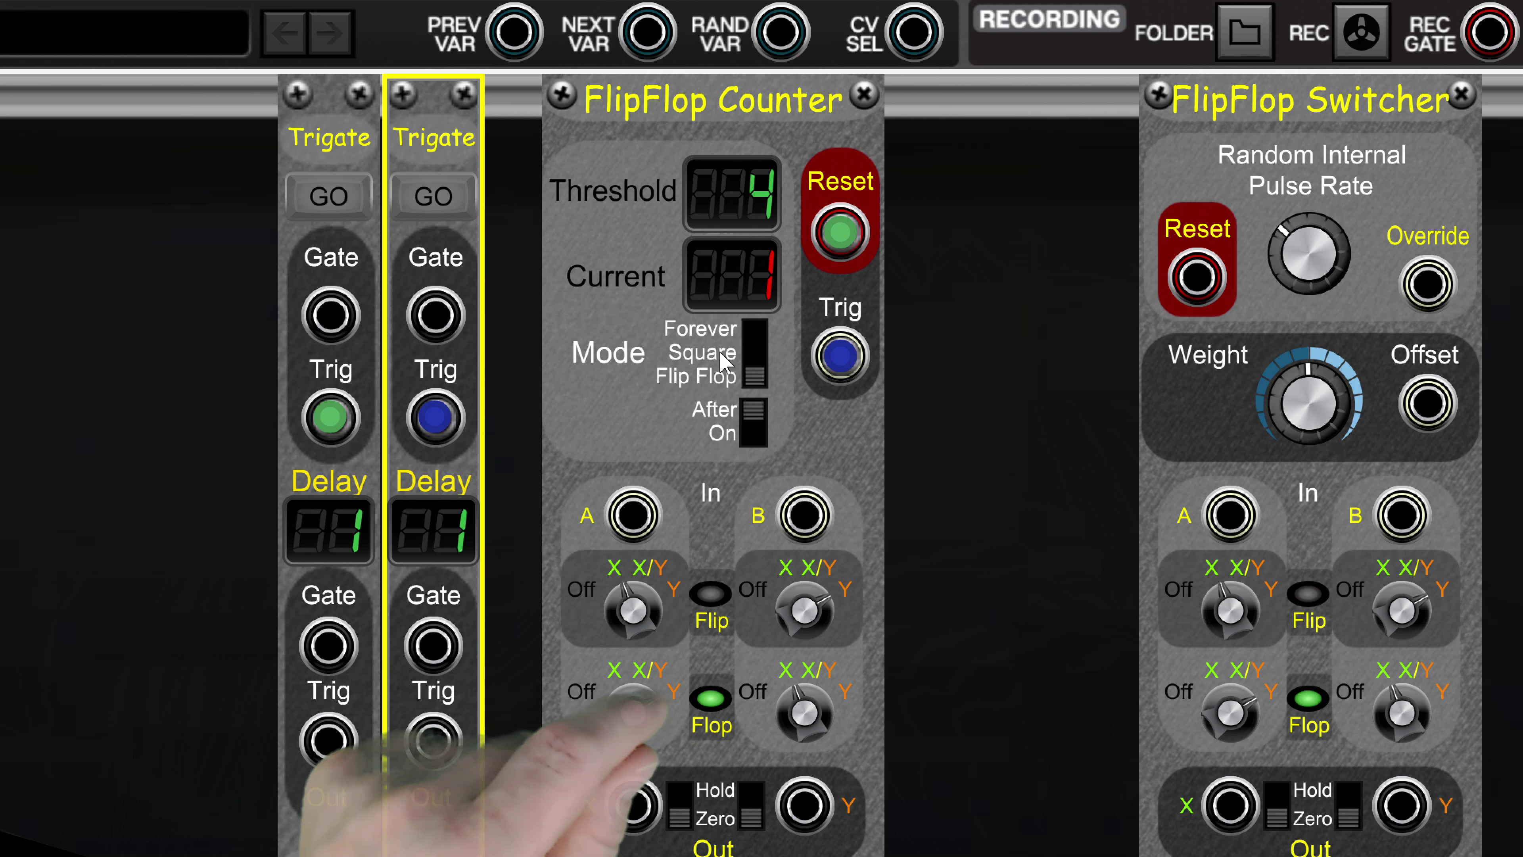
Set the FlipFlop Counter to Square mode with the After option and pulse it past its threshold from the second Trigate
{"action": "left_click", "coordinate": [752, 435]}
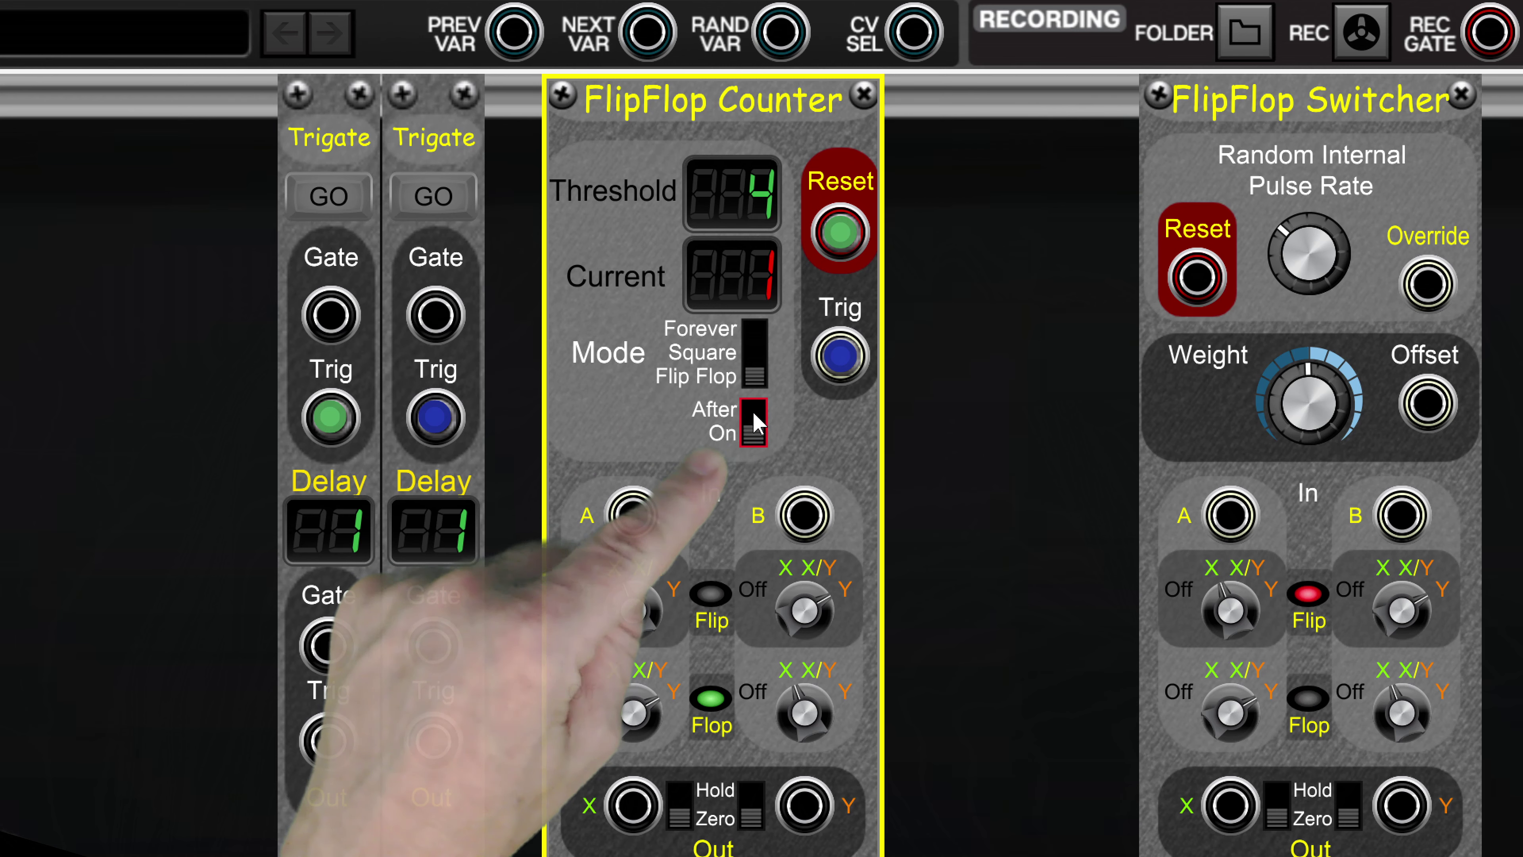
{"action": "left_click", "coordinate": [754, 363]}
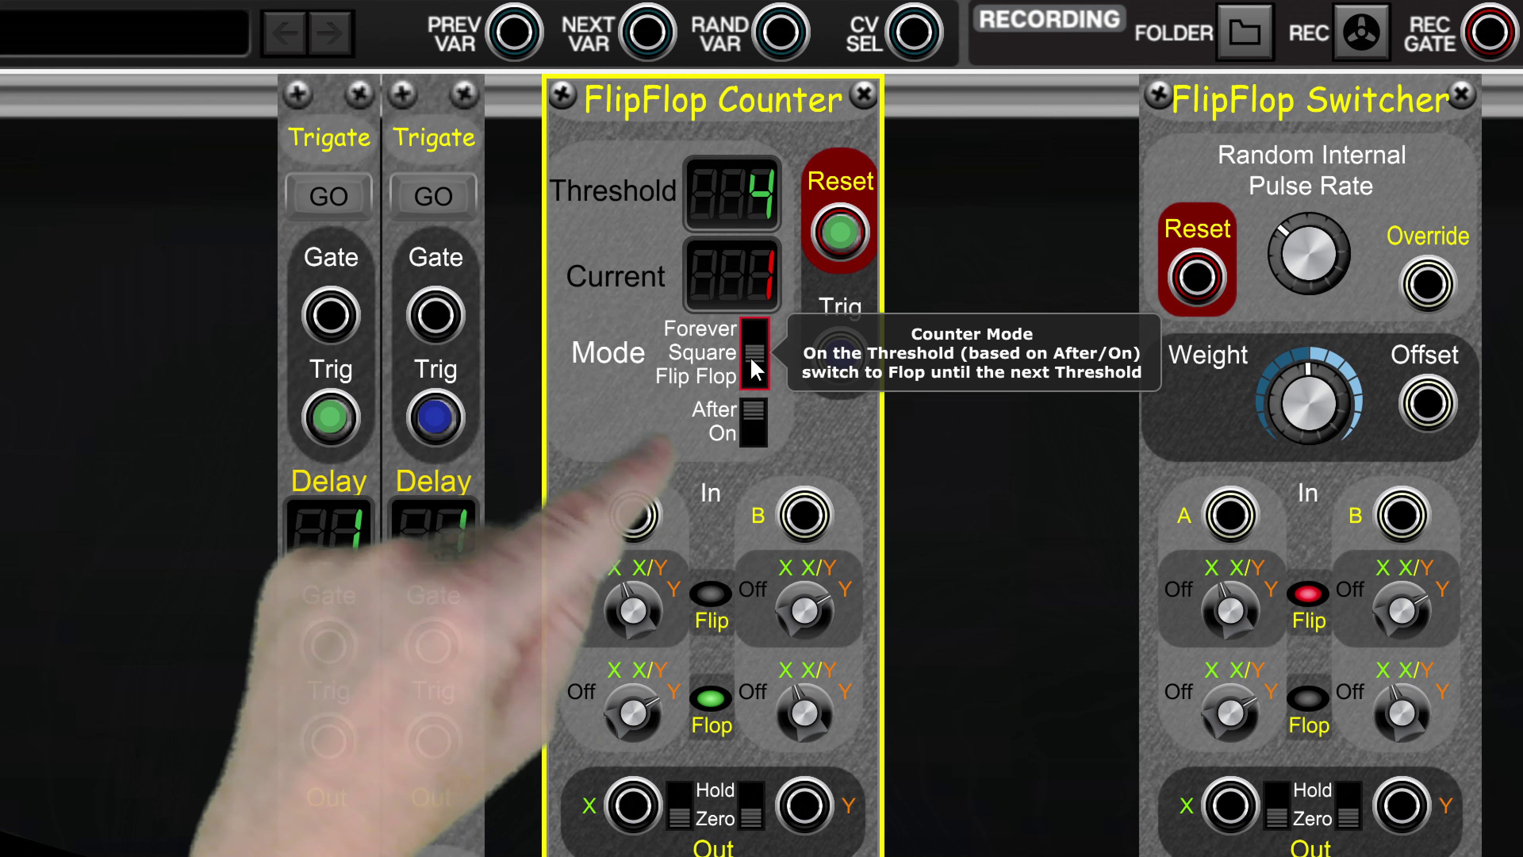
{"action": "left_click", "coordinate": [447, 207]}
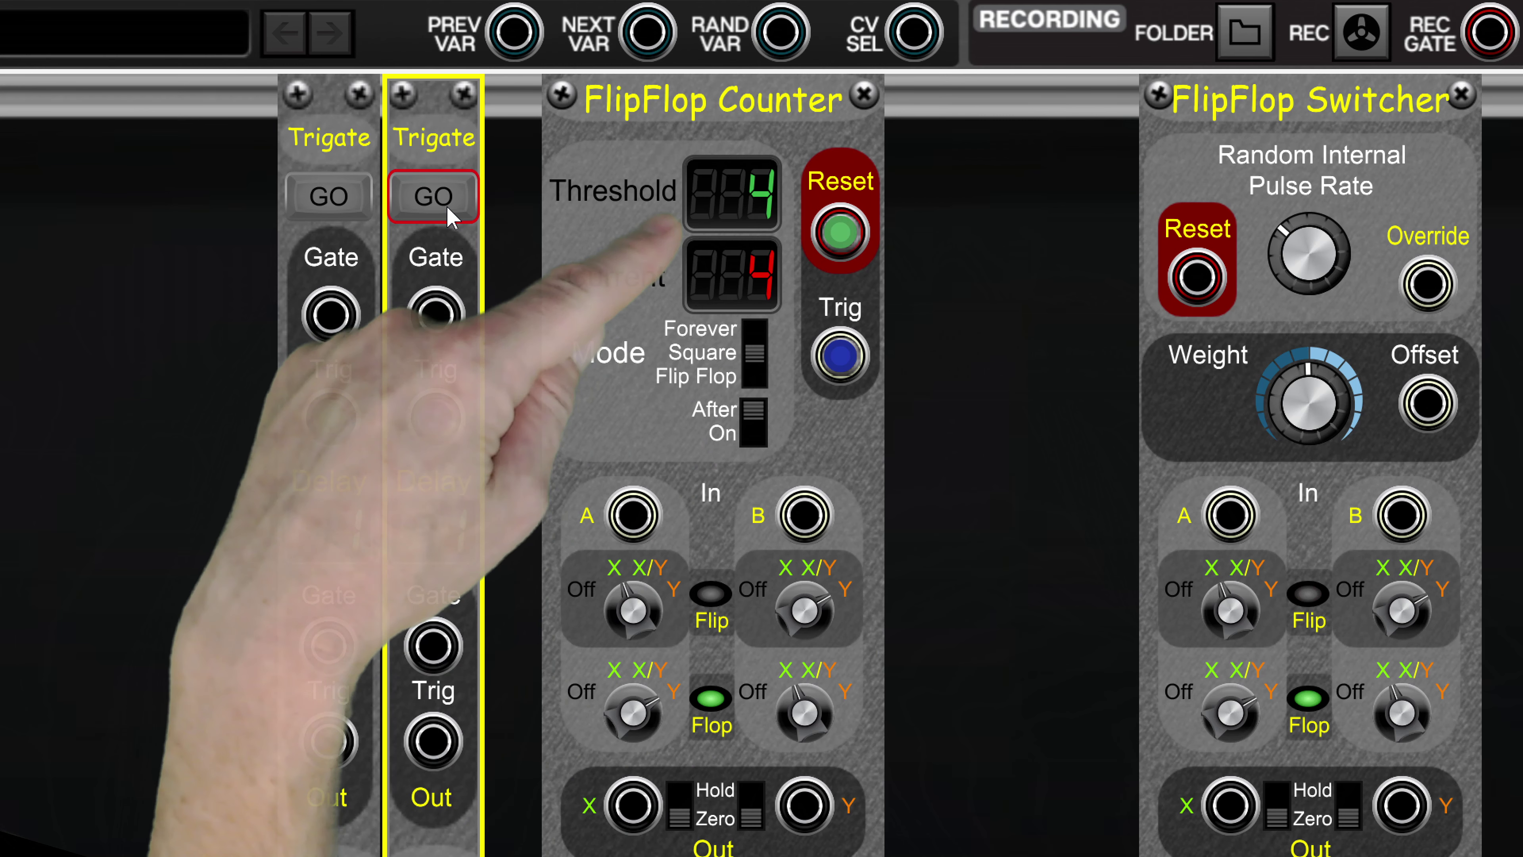
{"action": "left_click", "coordinate": [448, 207]}
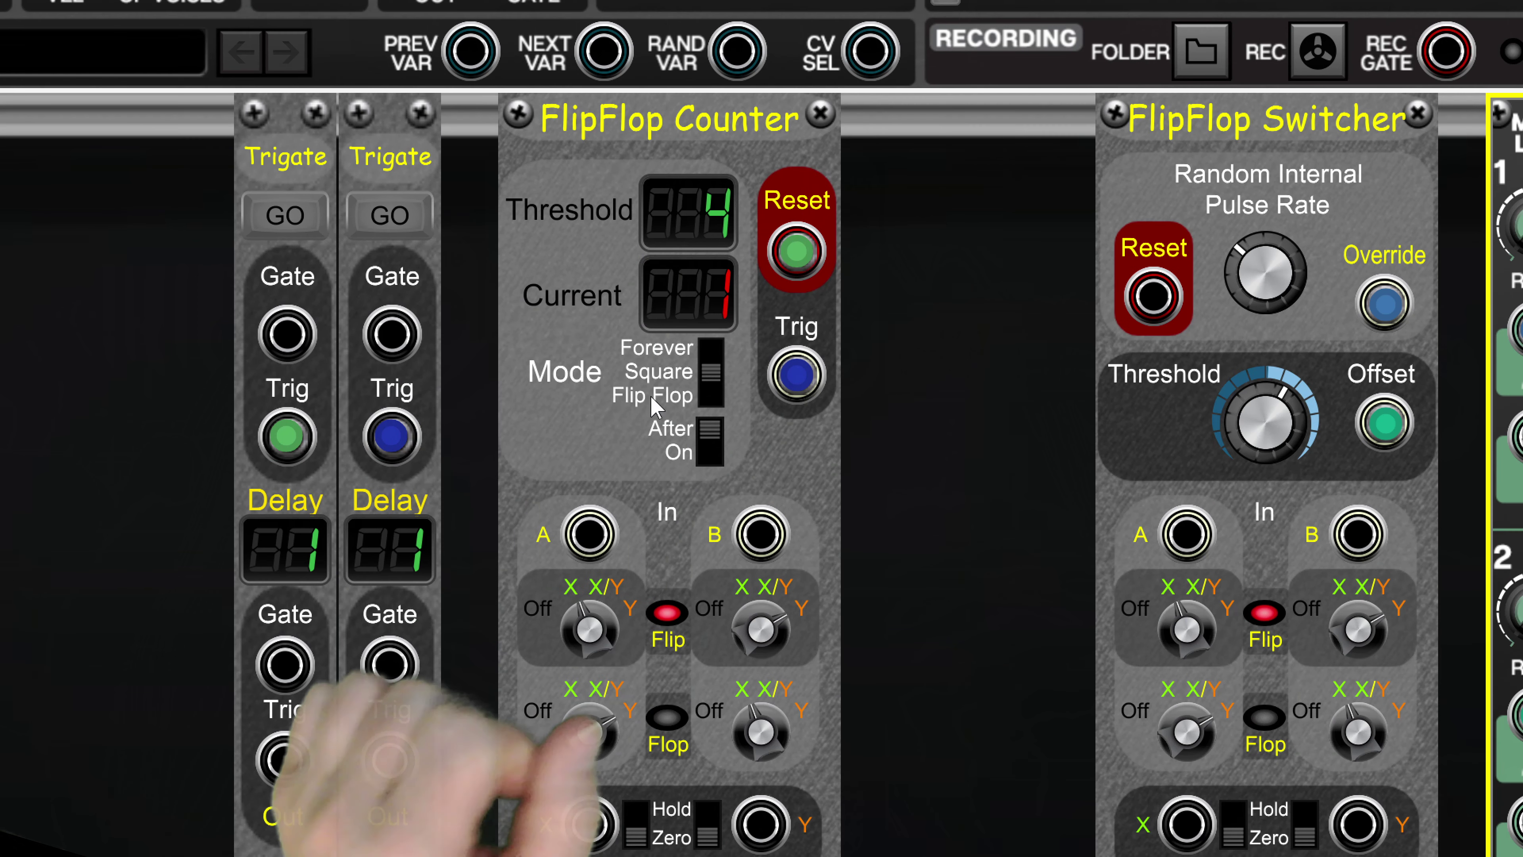
{"action": "left_click", "coordinate": [676, 204]}
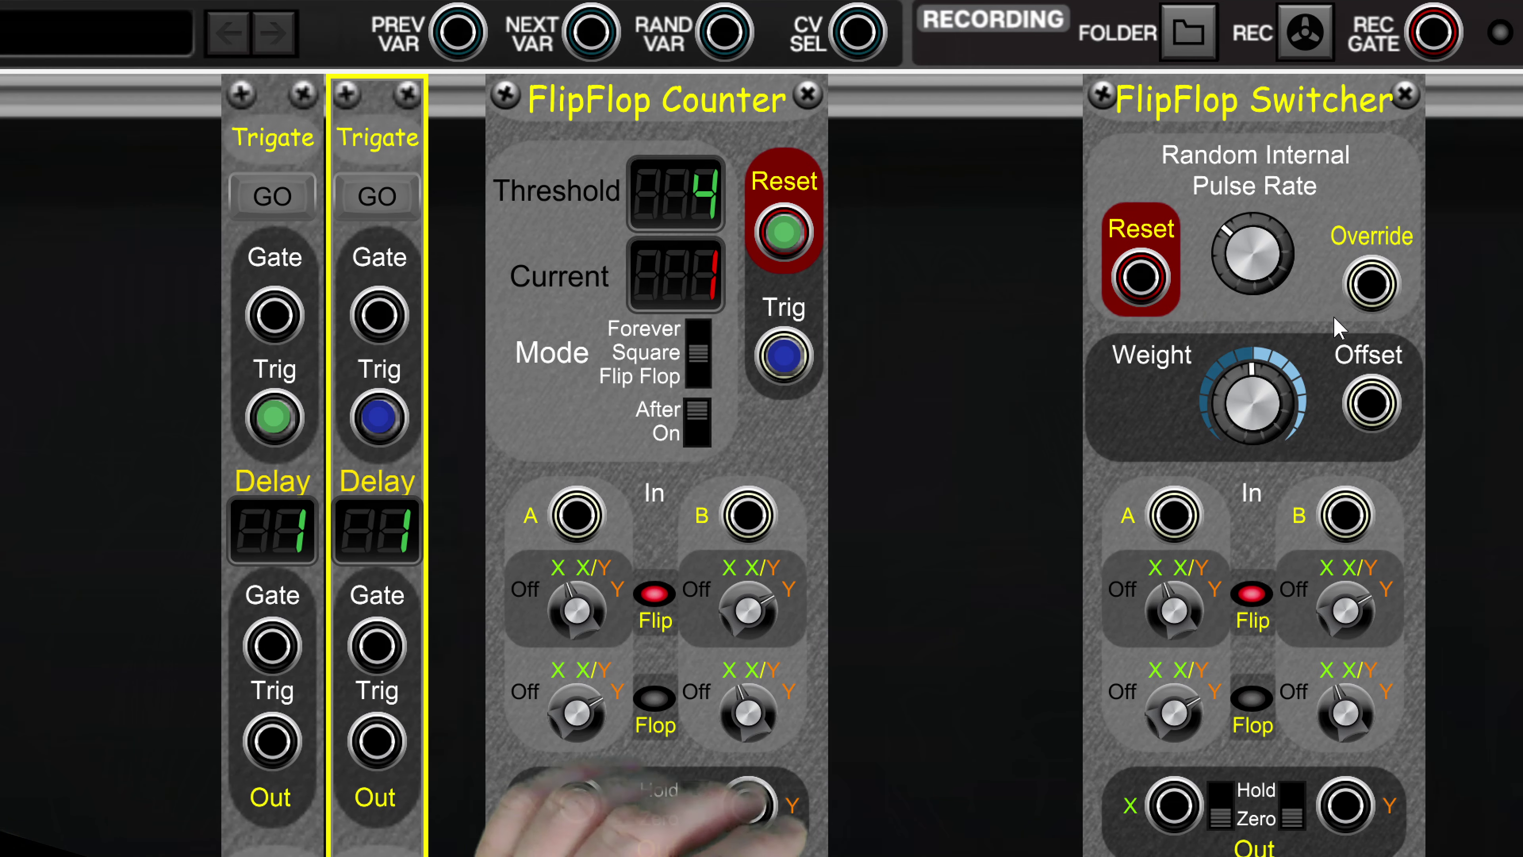
Try 4 Whole Notes as the FlipFlop Switcher's internal pulse rate, return it to Quarter Notes, and raise the Weight above its centre
{"action": "scroll", "coordinate": [1337, 326], "scroll_direction": "right", "scroll_amount": 10}
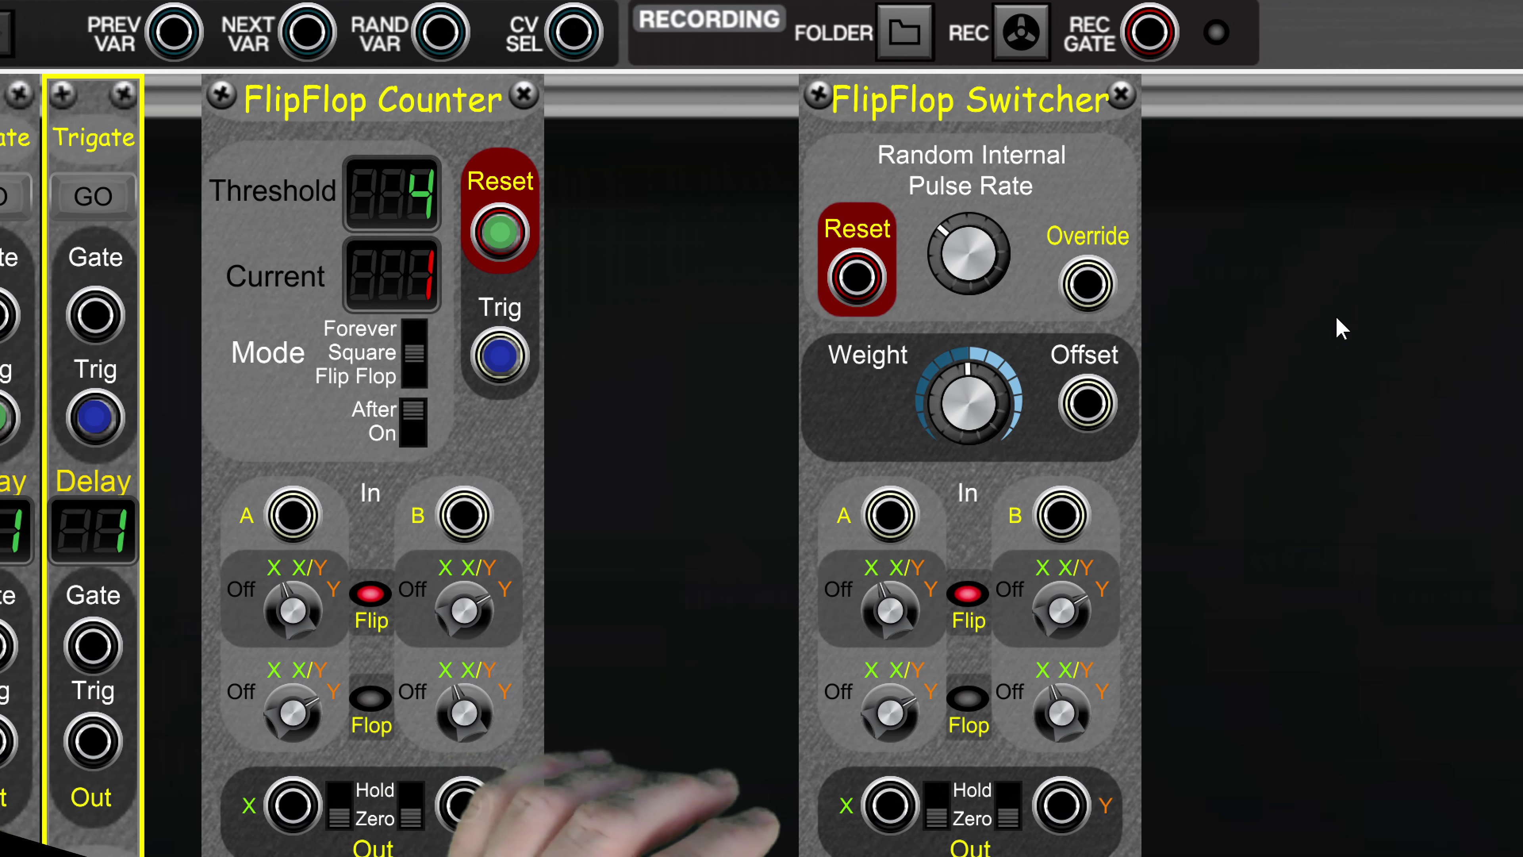
{"action": "scroll", "coordinate": [1340, 329], "scroll_direction": "right", "scroll_amount": 2}
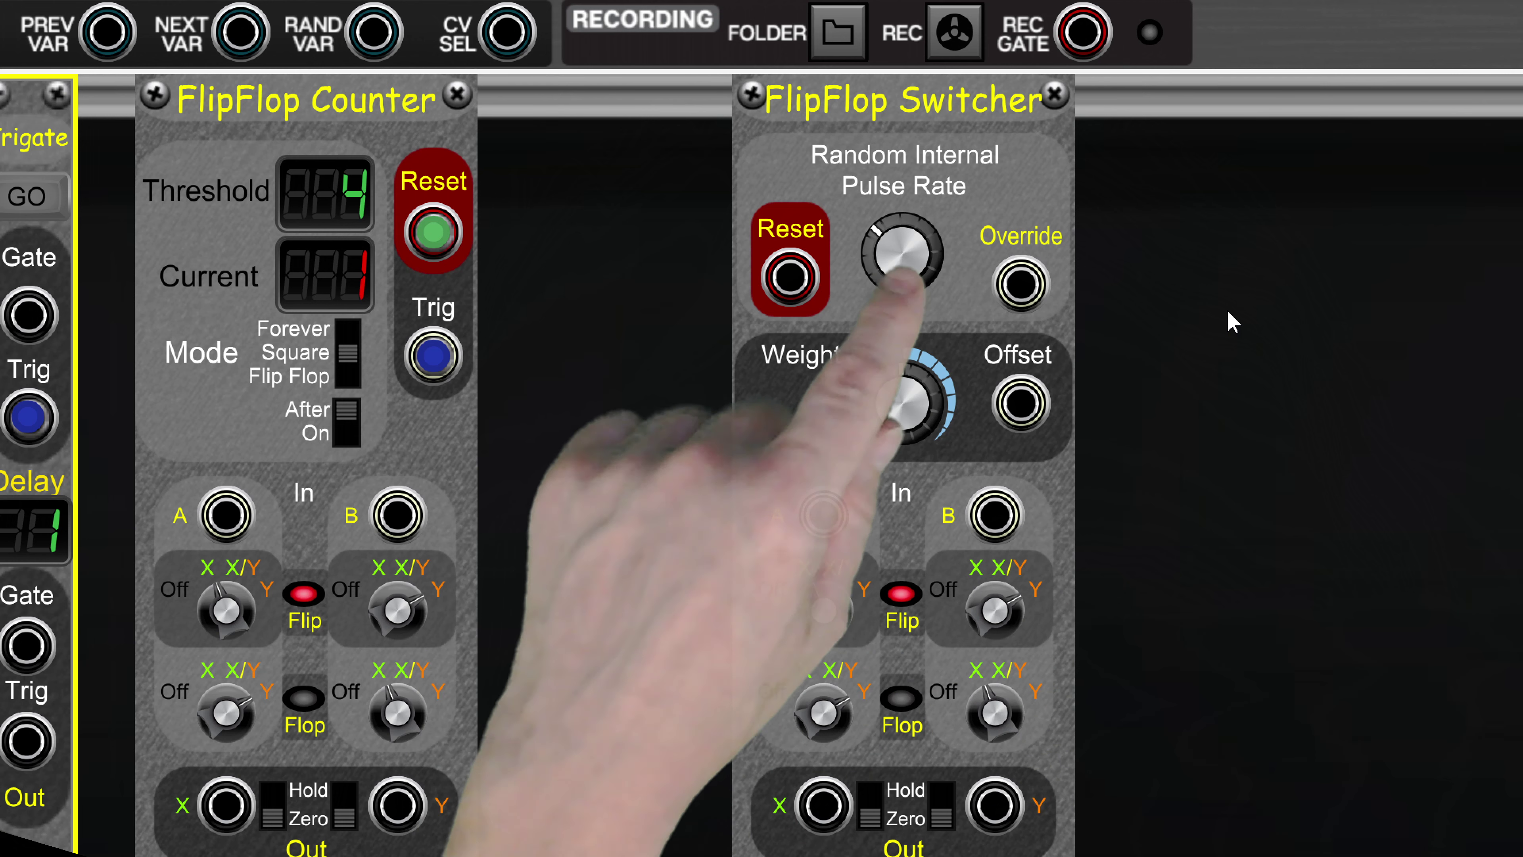
{"action": "left_click_drag", "start_coordinate": [906, 275], "coordinate": [908, 414]}
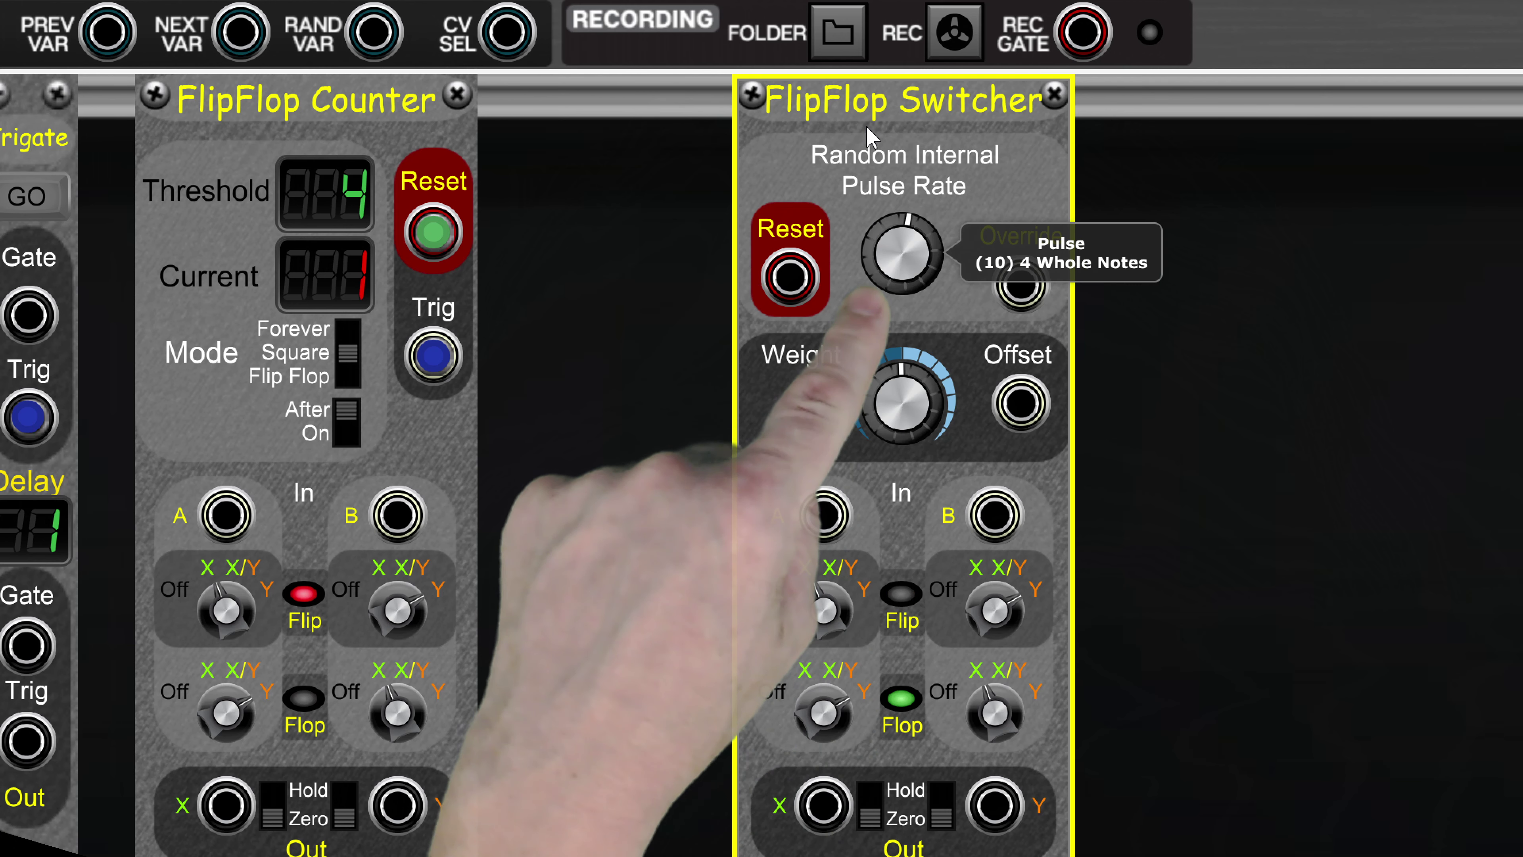
{"action": "left_click_drag", "start_coordinate": [869, 228], "coordinate": [878, 270]}
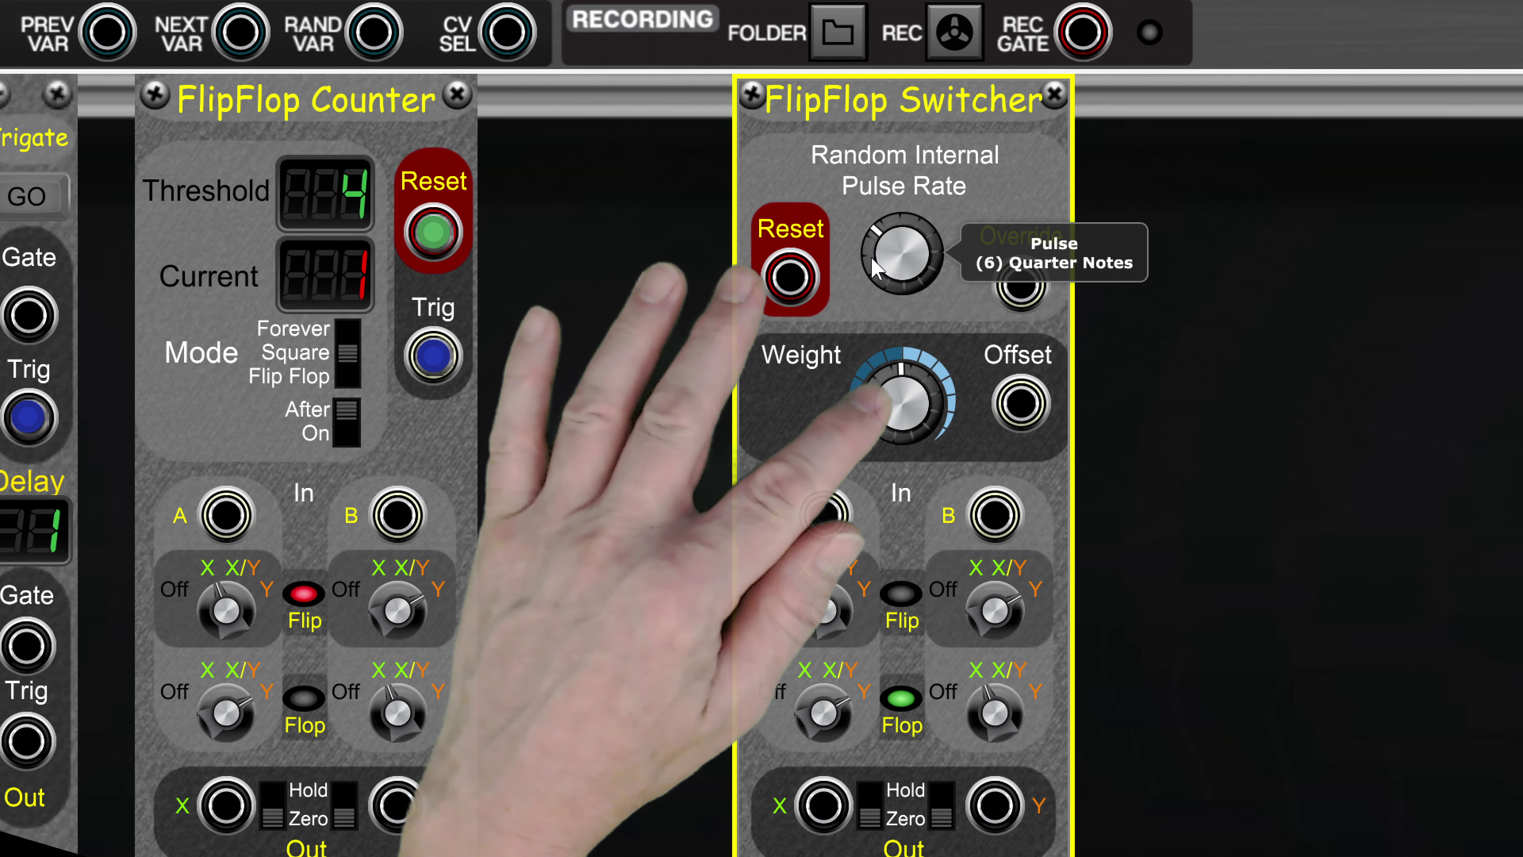
{"action": "left_click_drag", "start_coordinate": [923, 424], "coordinate": [911, 514]}
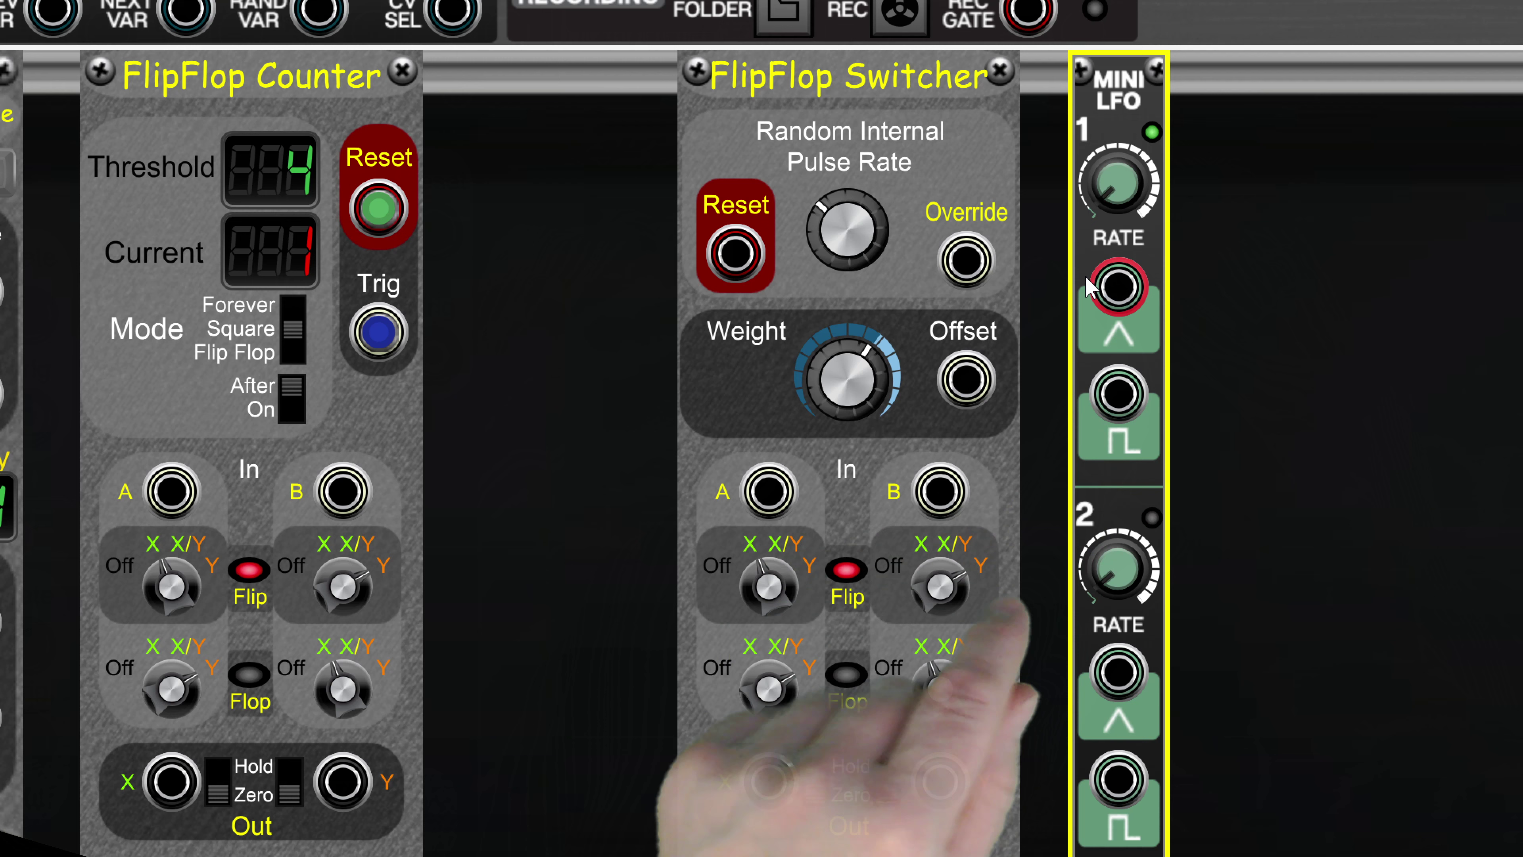
Patch Mini LFO 1's triangle output into the FlipFlop Switcher's Override input, lifting the cable briefly and reseating it
{"action": "left_click_drag", "start_coordinate": [1088, 279], "coordinate": [966, 260]}
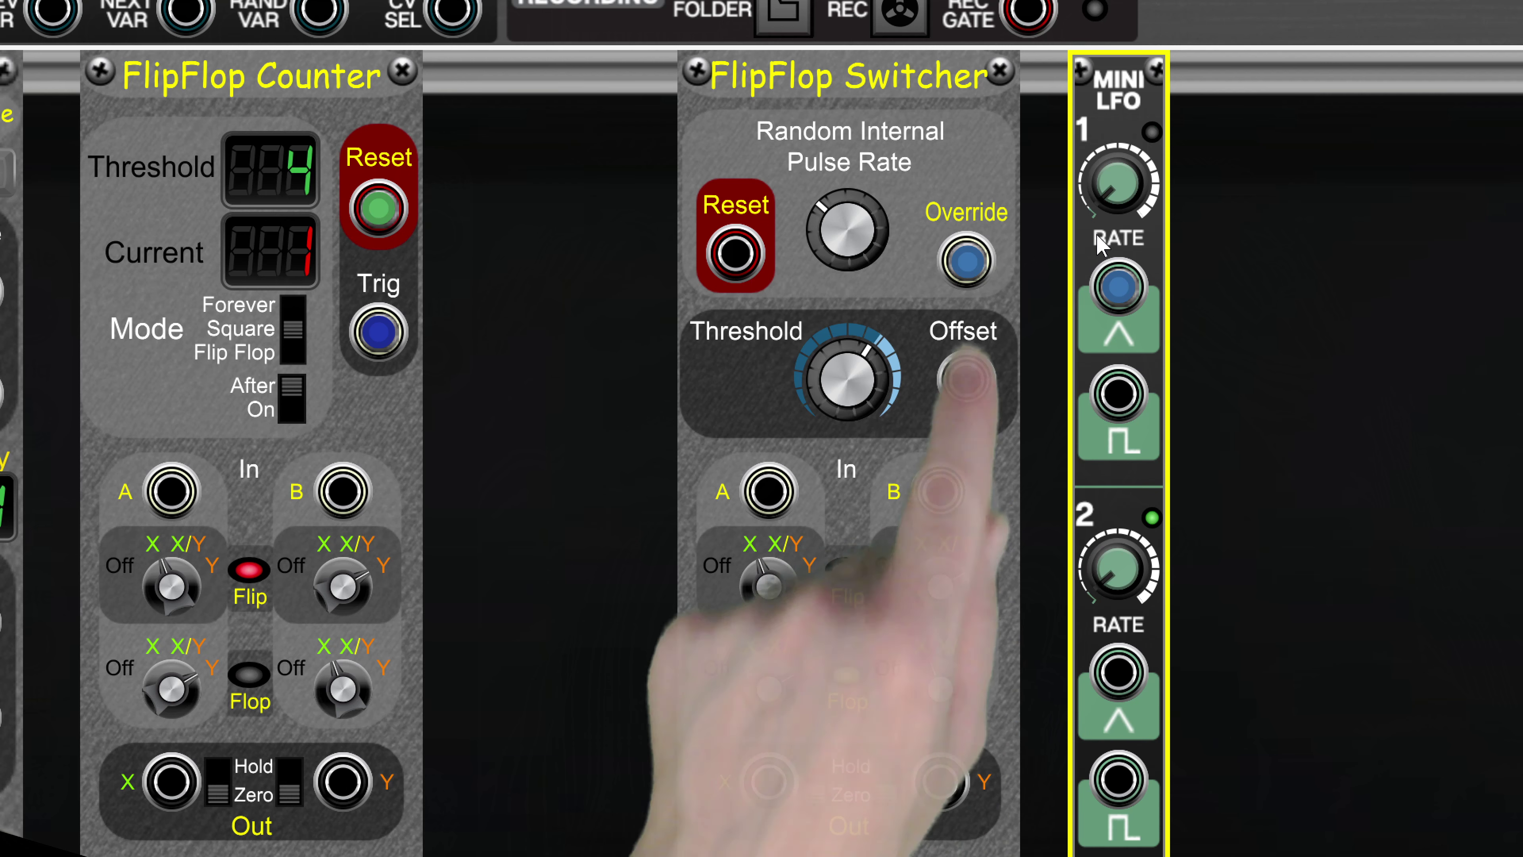
{"action": "left_click_drag", "start_coordinate": [962, 275], "coordinate": [1026, 262]}
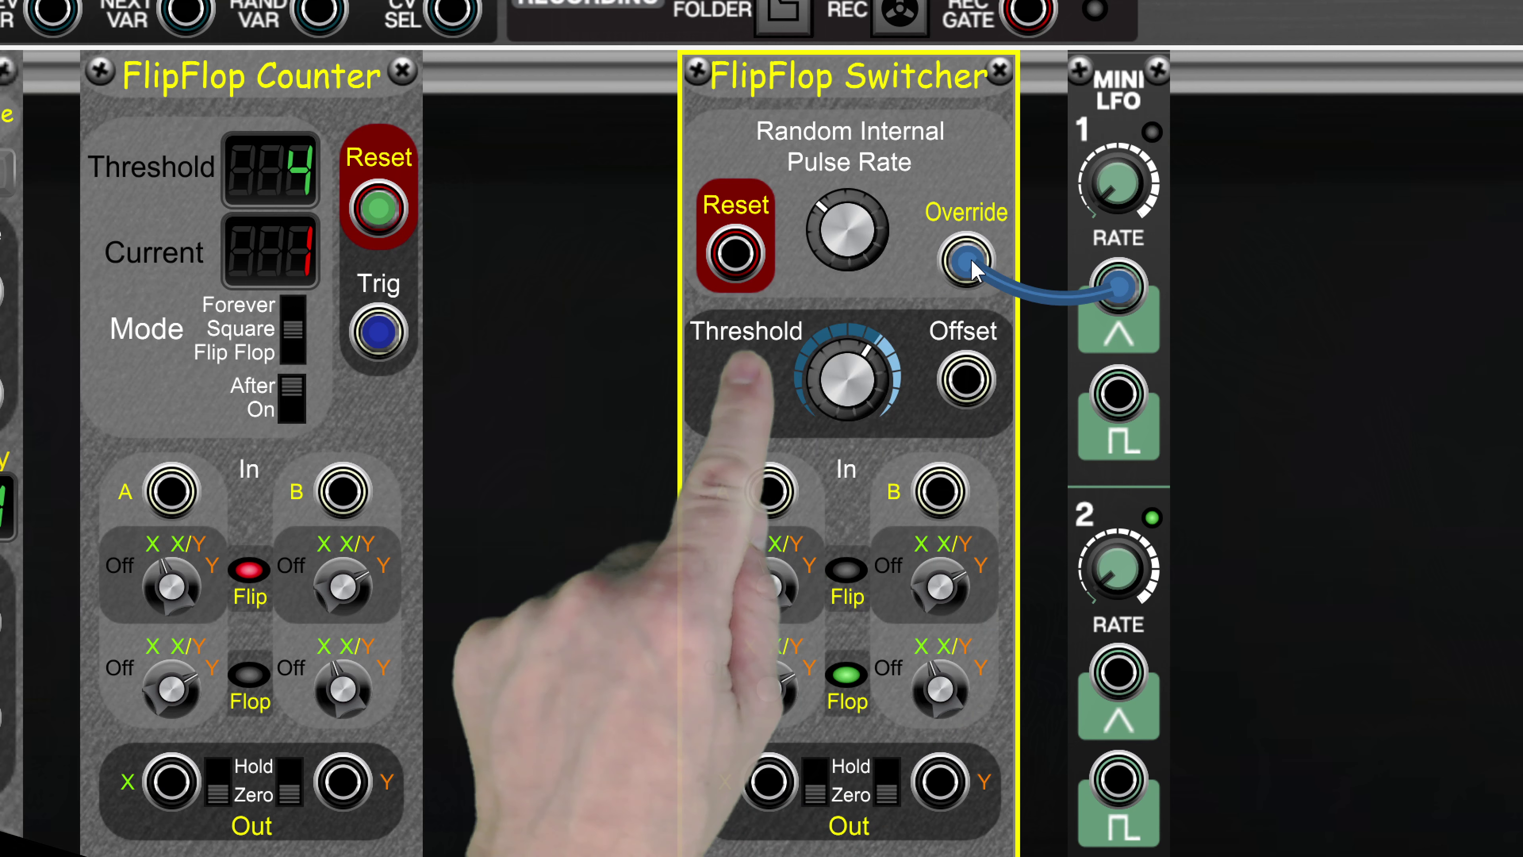
{"action": "left_click_drag", "start_coordinate": [967, 264], "coordinate": [965, 262]}
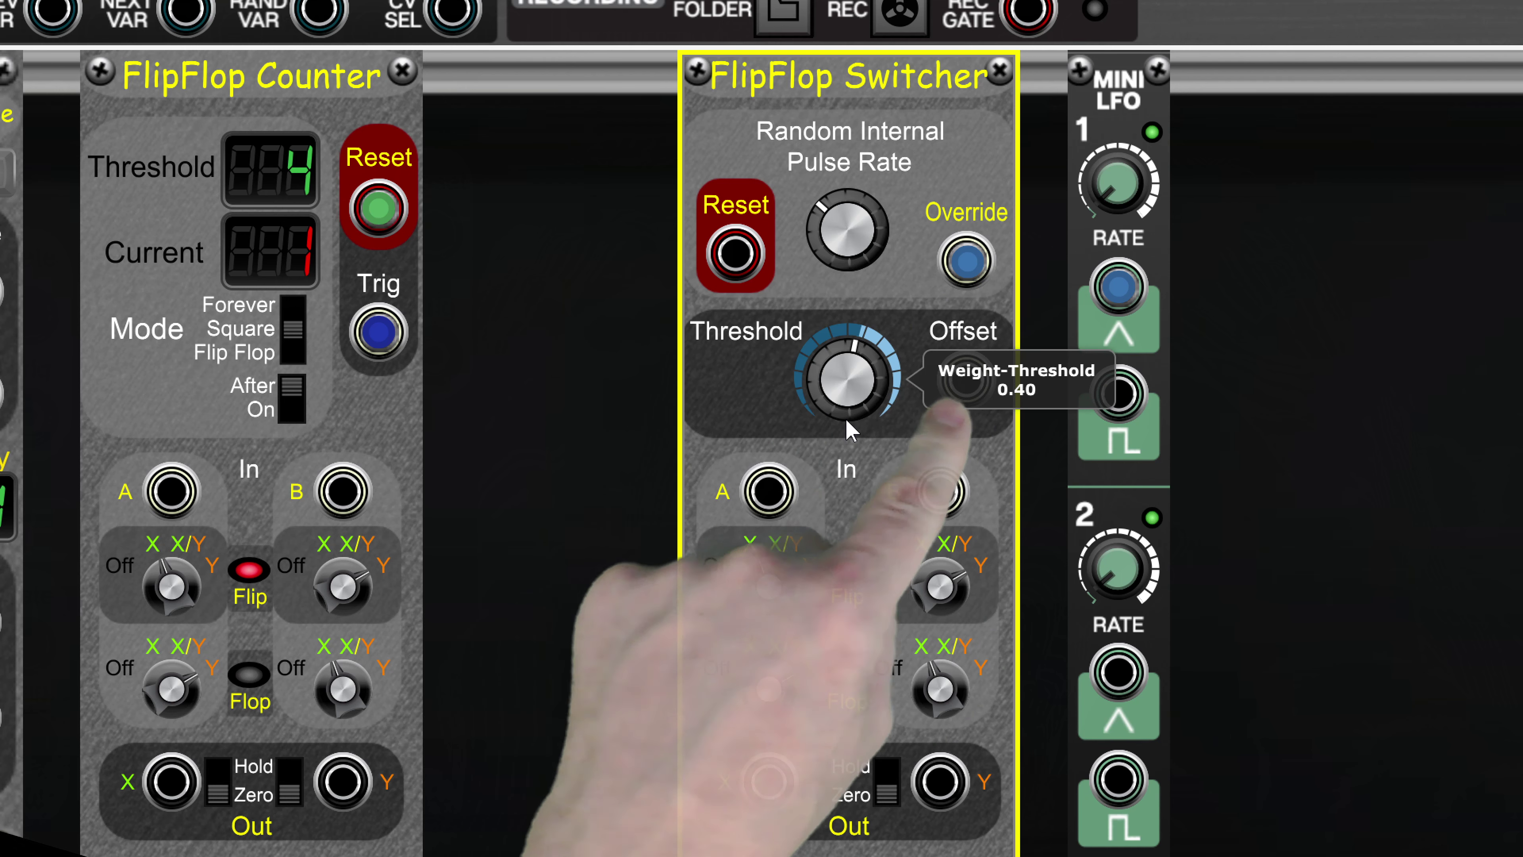
Vary the FlipFlop Switcher's Threshold against the LFO signal and check the Mini LFO's Rate 1 setting
{"action": "left_click_drag", "start_coordinate": [852, 429], "coordinate": [874, 492]}
{"action": "left_click_drag", "start_coordinate": [861, 437], "coordinate": [863, 403]}
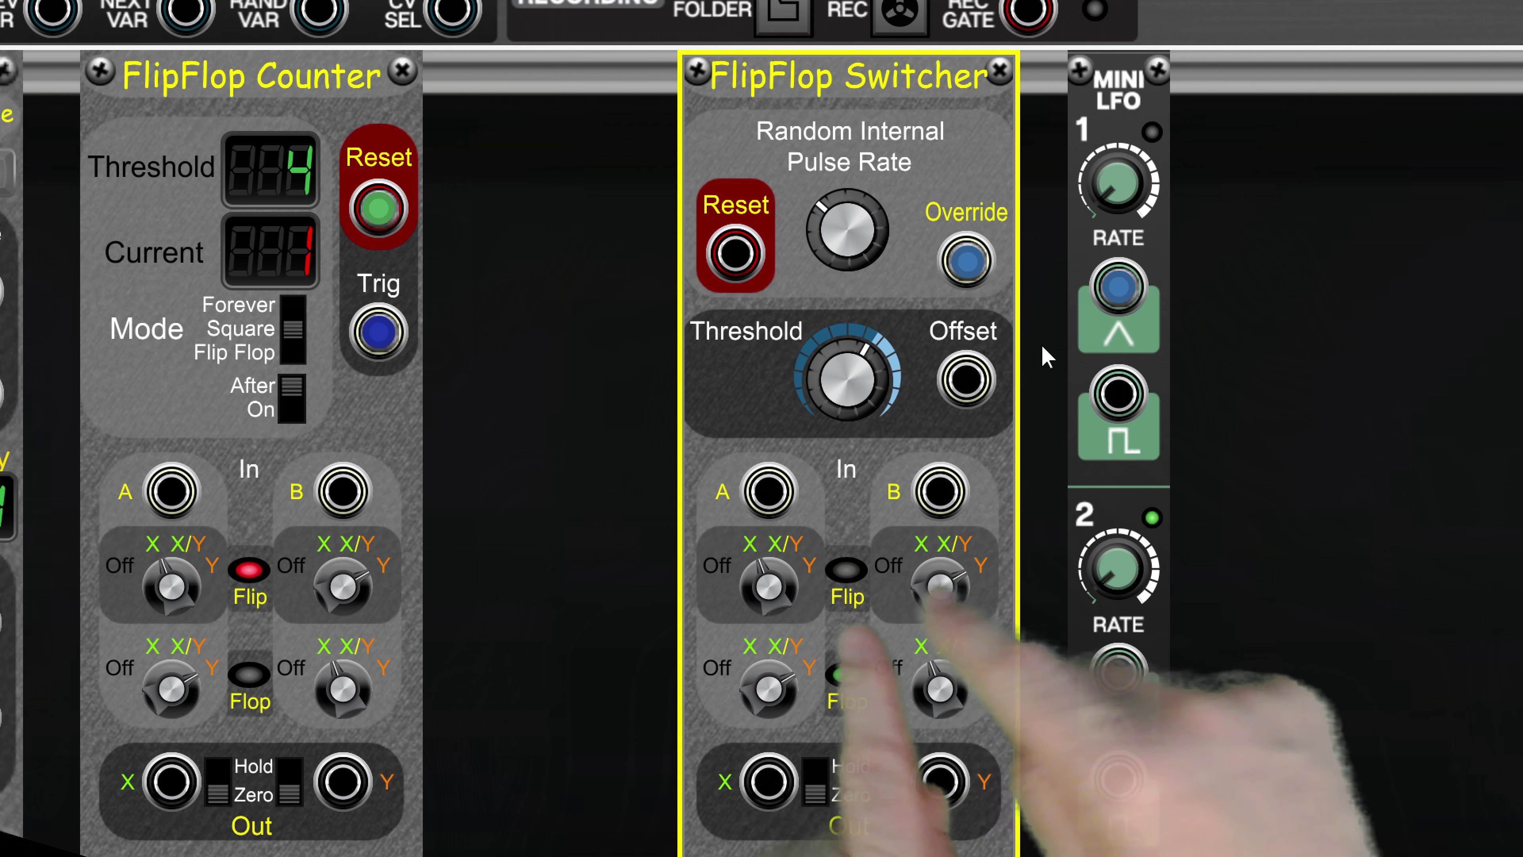
{"action": "left_click", "coordinate": [1129, 192]}
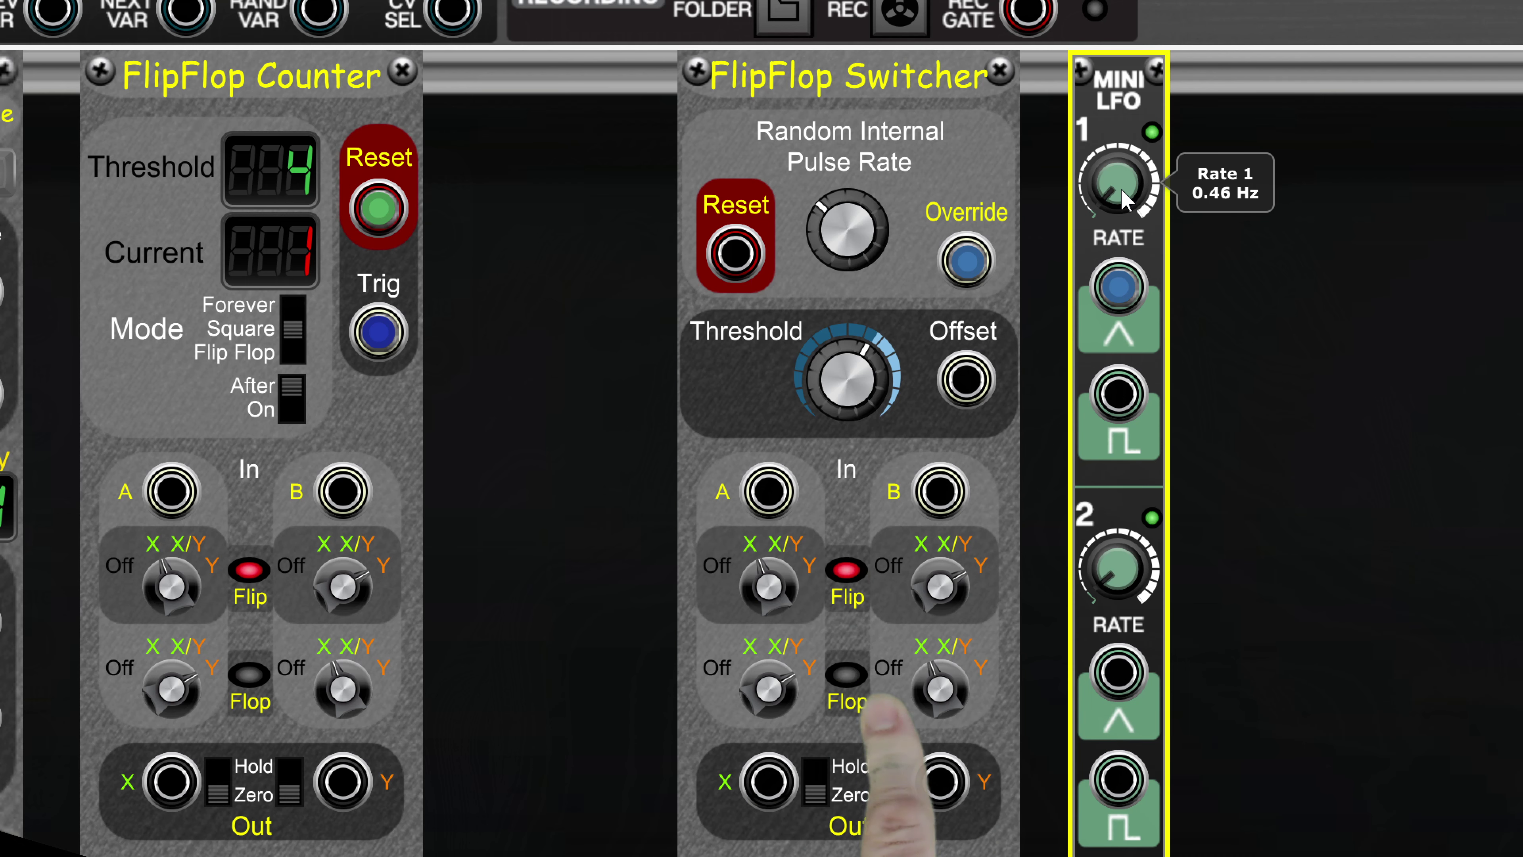